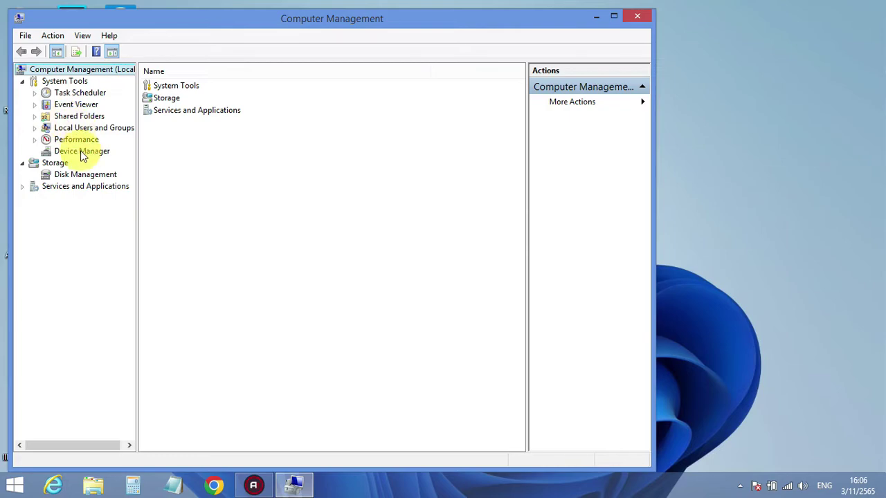
In Device Manager, expand the display adapters and open the properties of the PCI Simple Communications Controller under Other devices
left_click(82, 152)
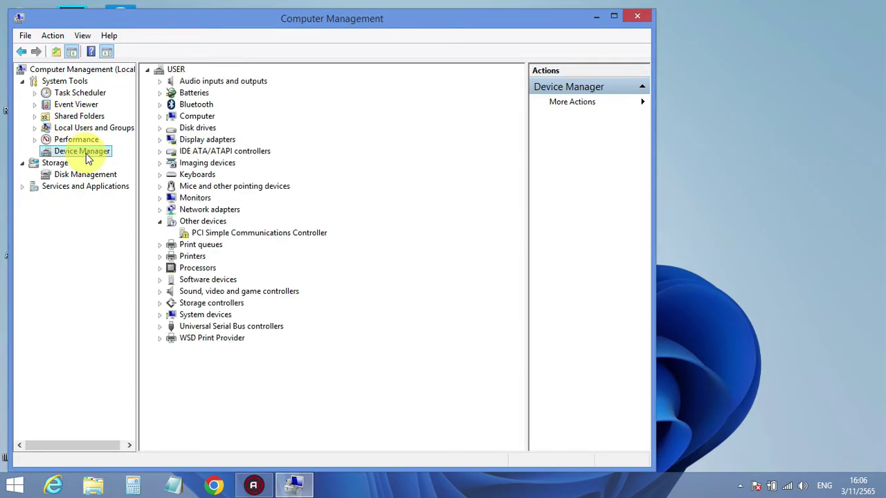
left_click(226, 232)
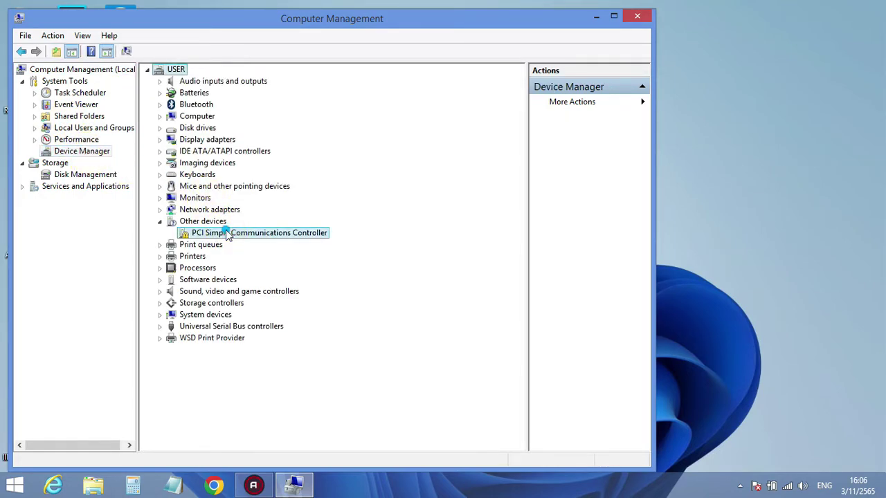
double_click(203, 140)
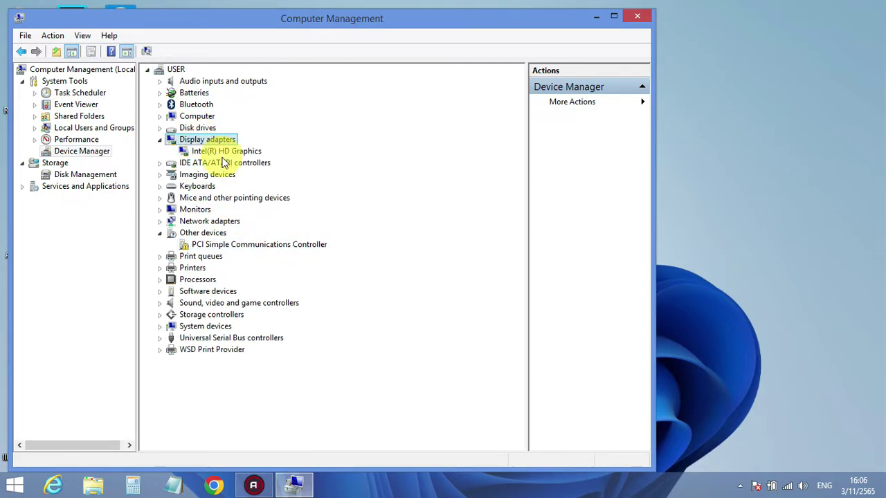
left_click(224, 248)
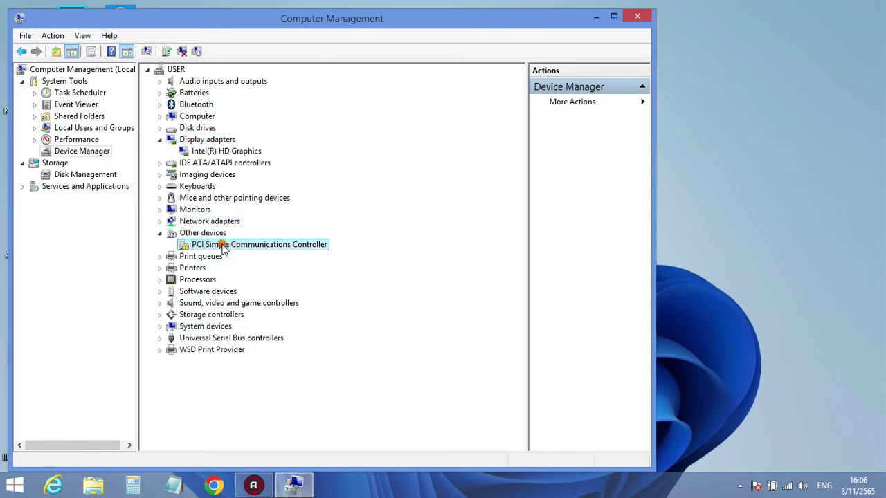
right_click(223, 246)
left_click(278, 320)
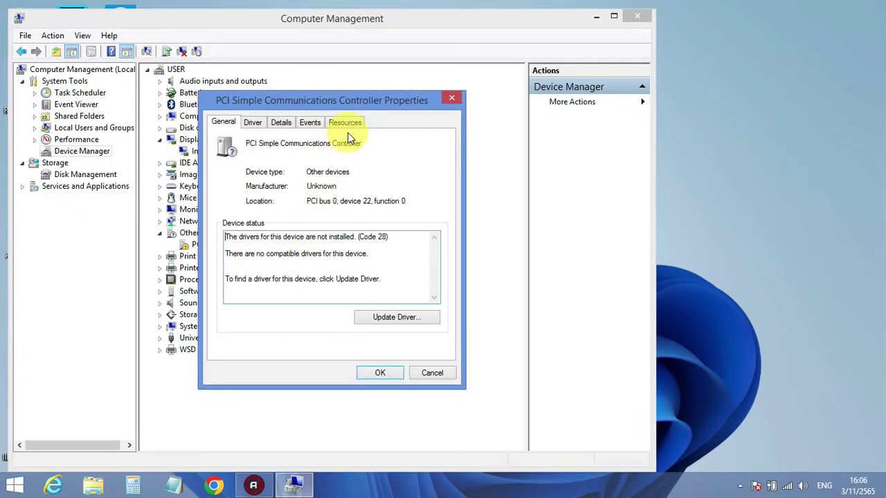
Show the controller's Hardware Ids in its details and copy the first value, PCI\VEN_8086&DEV_3B64&SUBSYS_C581144D&REV_06
left_click(282, 124)
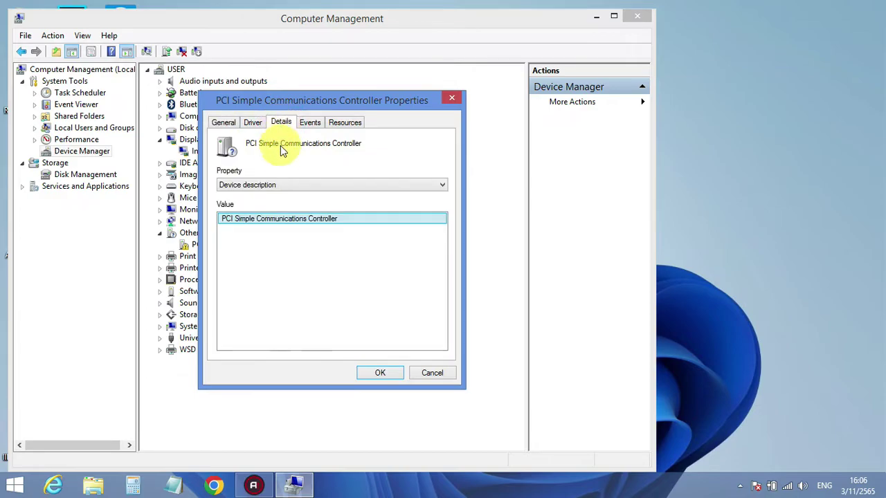
left_click(286, 185)
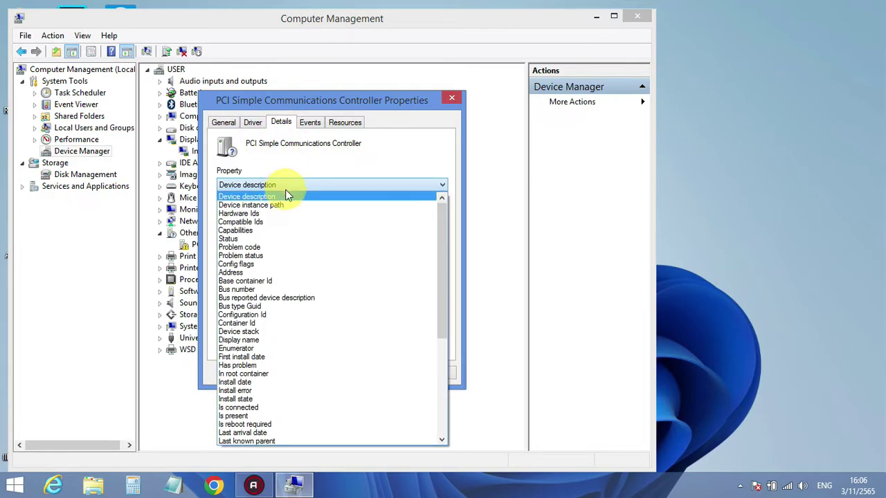
left_click(292, 213)
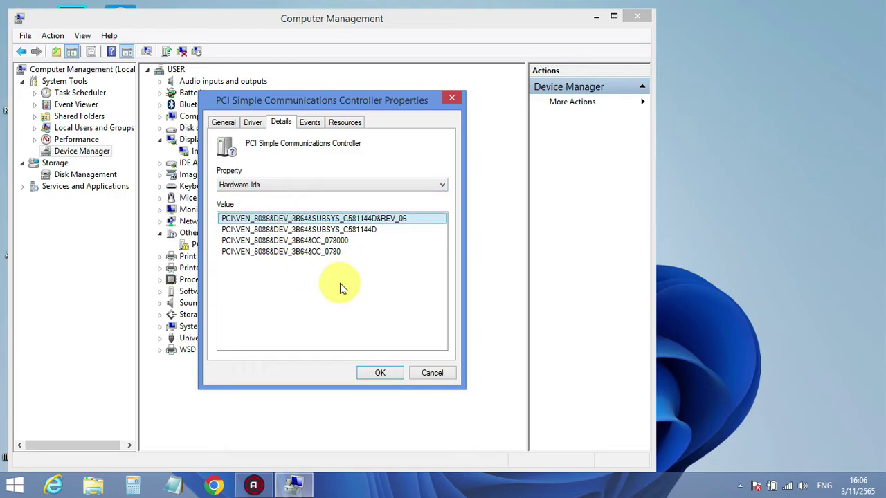
right_click(339, 219)
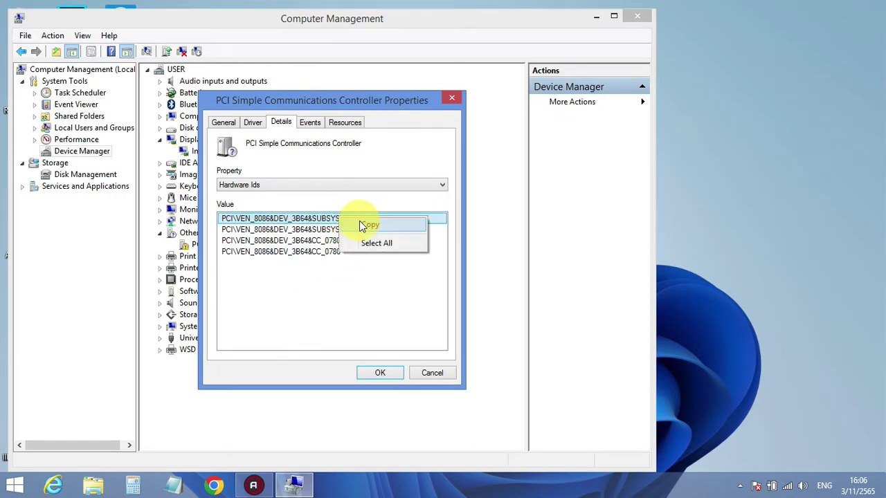
left_click(368, 225)
Search the web in Chrome for the copied hardware ID and open the driveridentifier.com result for the SAMSUNG PCI Simple Communications Controller driver
left_click(215, 487)
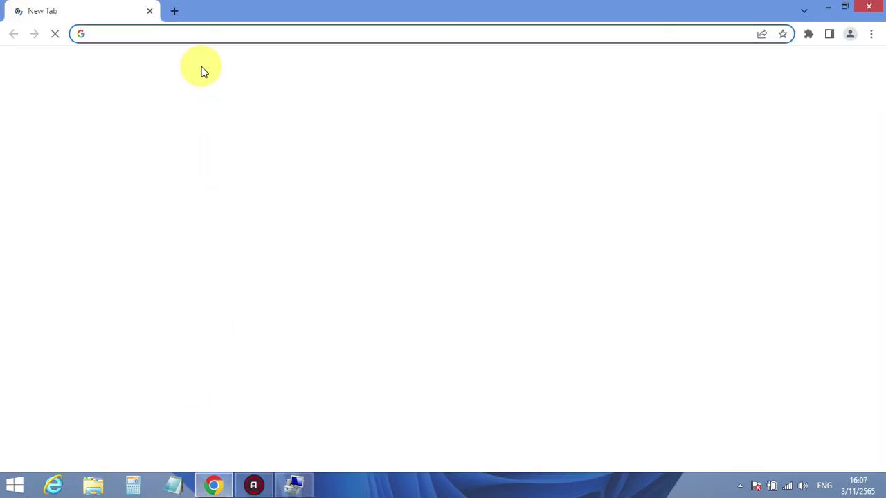
right_click(167, 31)
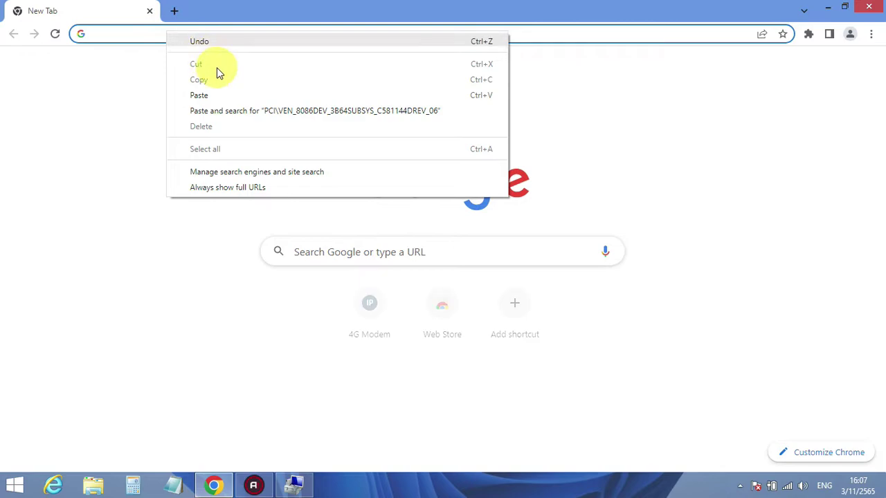
left_click(251, 113)
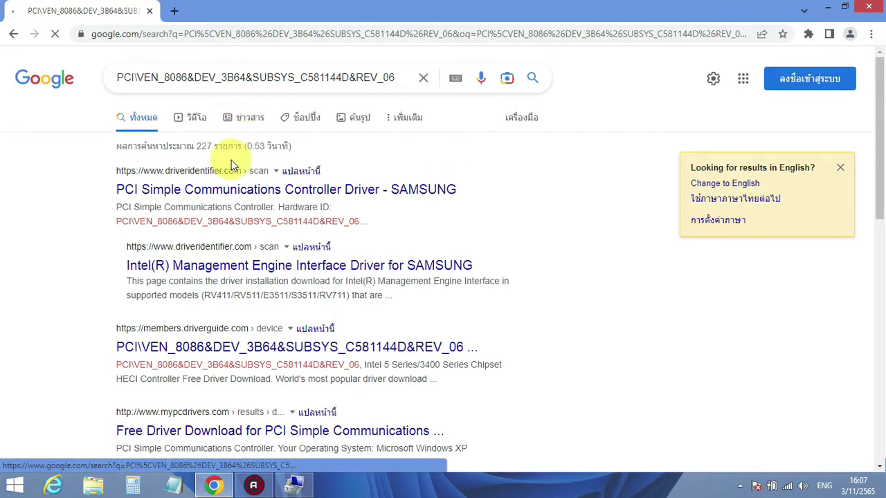
left_click(217, 194)
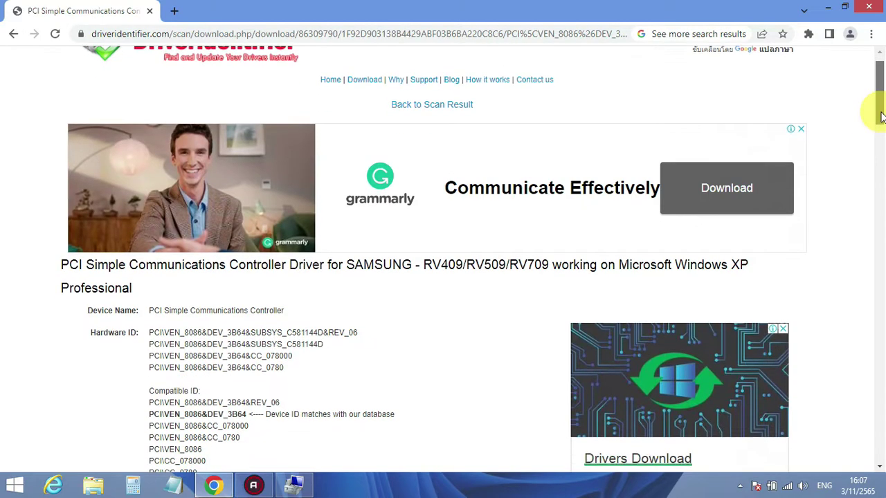
Open the download page of the ECS-5600 Series ME Driver, version 7.0.0.1041, from the matching driver list, dismissing the advertisement
left_click_drag(880, 114, 884, 211)
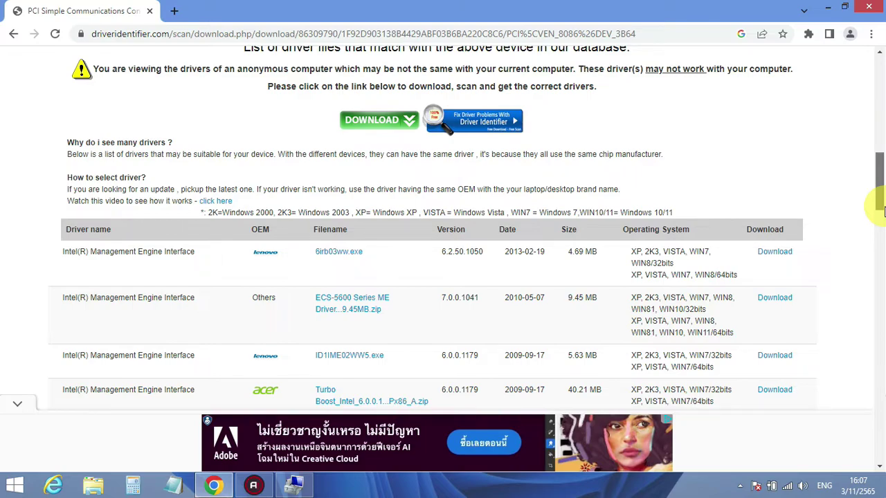
mouse_move(883, 211)
left_mouse_down()
mouse_move(883, 230)
mouse_move(883, 220)
left_mouse_up()
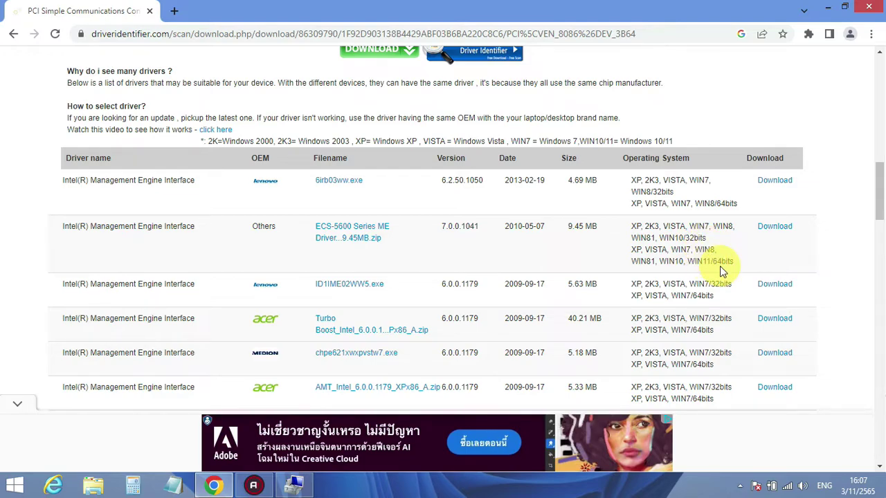
left_click(771, 229)
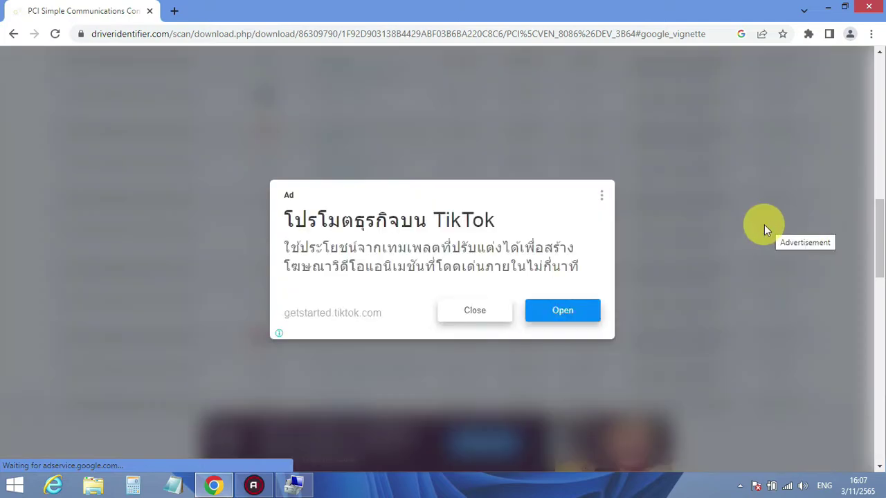
left_click(475, 314)
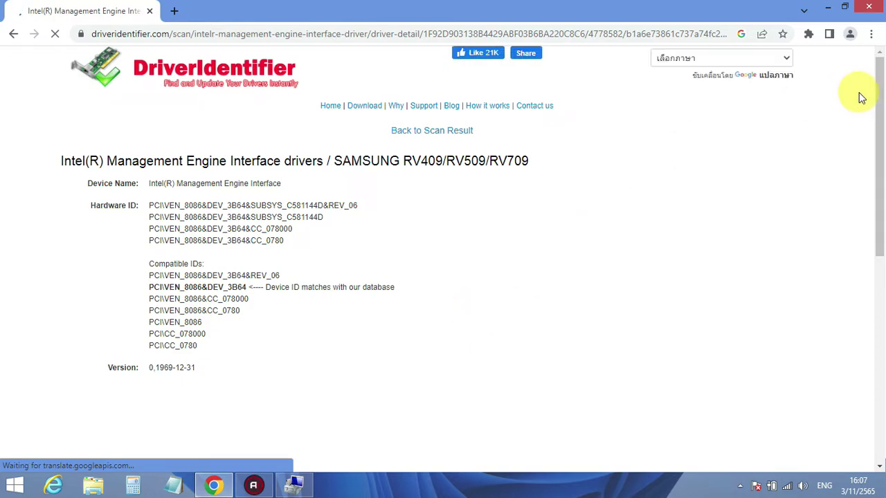
Download the 9.45 MB driver archive from the Driveridentifier server with Internet Download Manager, dismissing its tip
left_click_drag(880, 114, 882, 330)
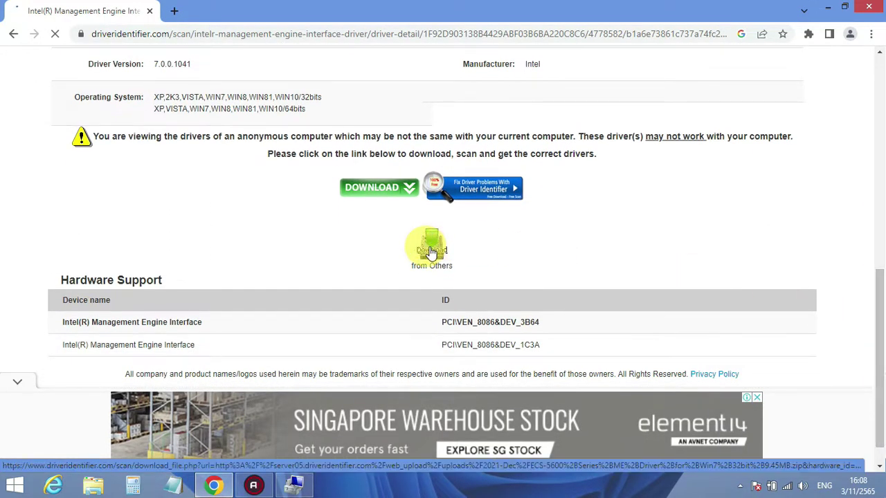
left_click(430, 253)
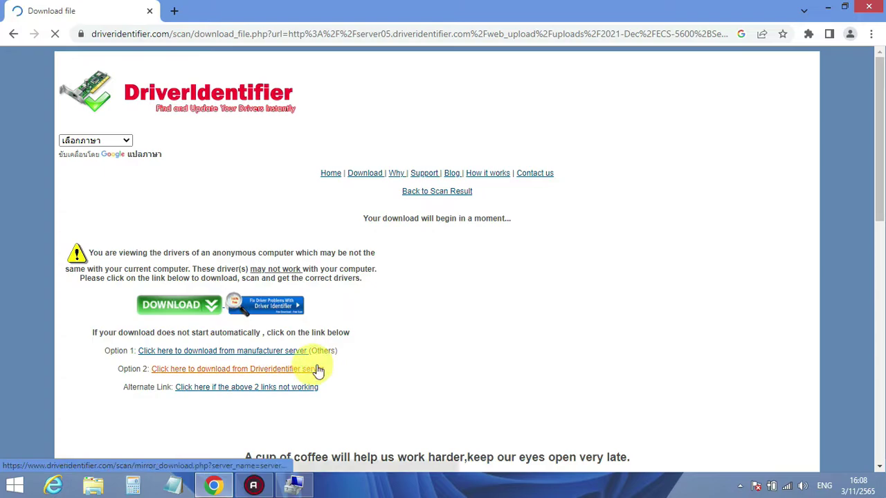
left_click(275, 374)
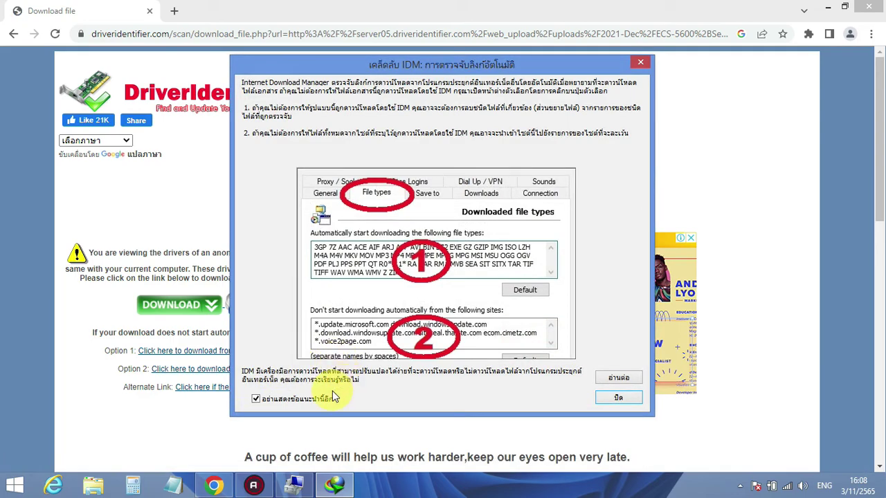
left_click(617, 397)
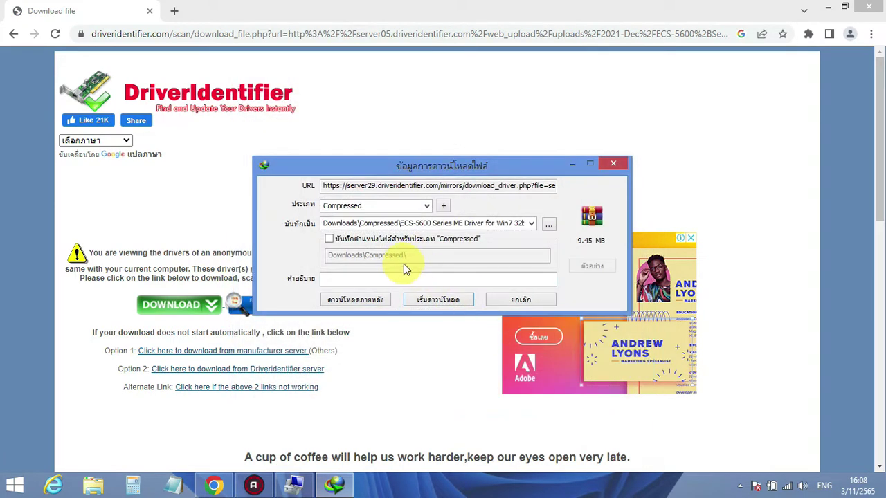
left_click(435, 301)
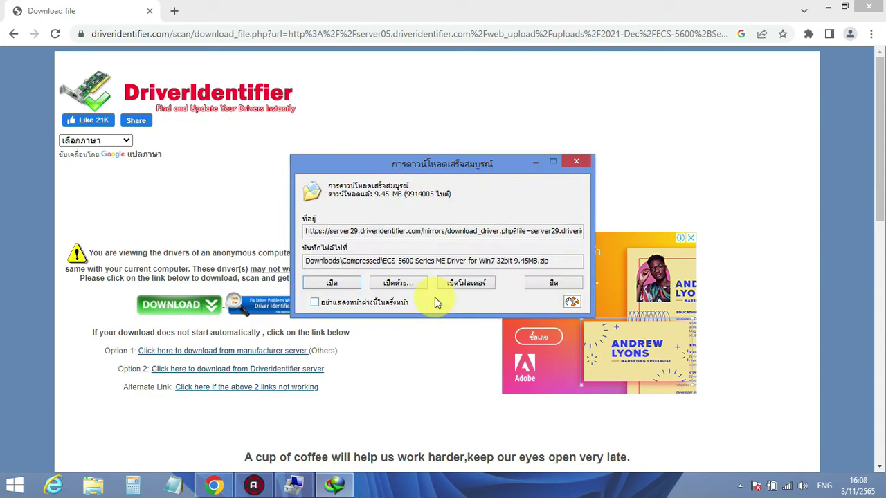
Extract the downloaded ECS-5600 archive into a folder of the same name and open its MEI_SOL_Installer subfolder
left_click(455, 284)
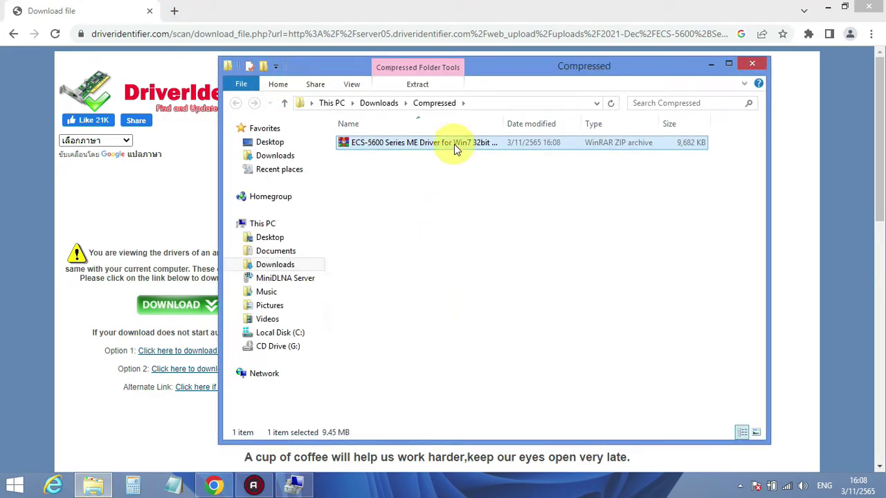
right_click(454, 144)
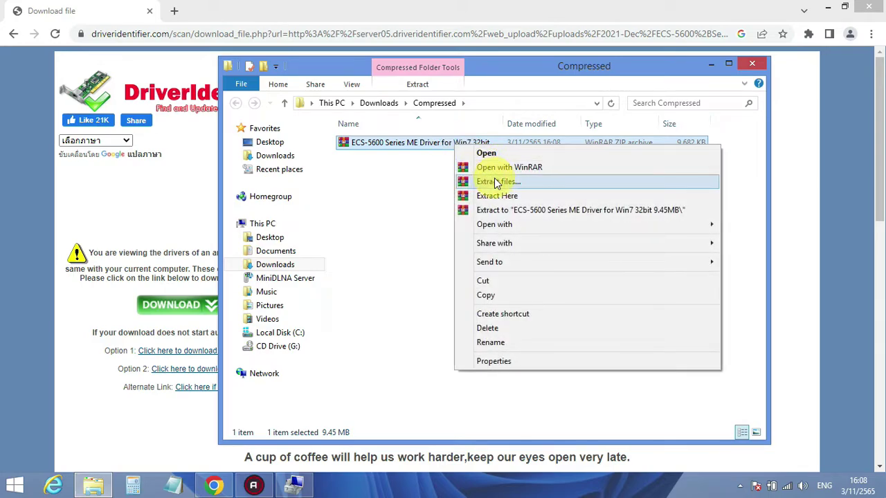
left_click(515, 211)
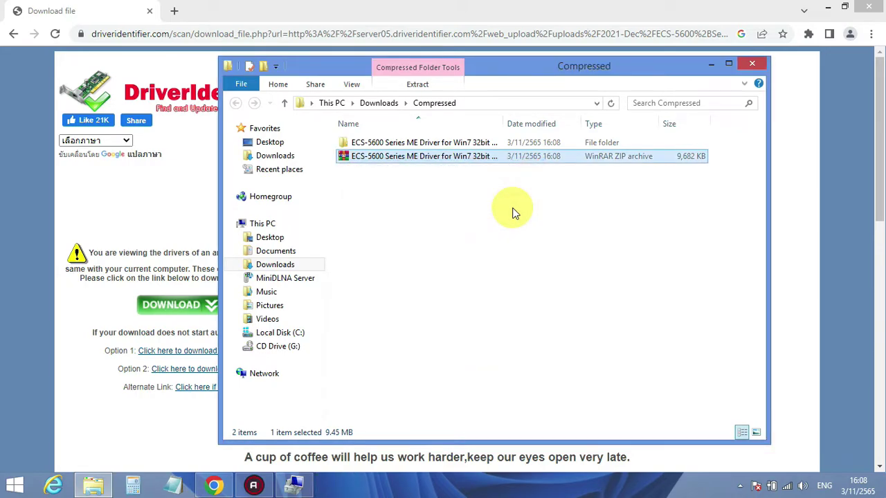
double_click(470, 143)
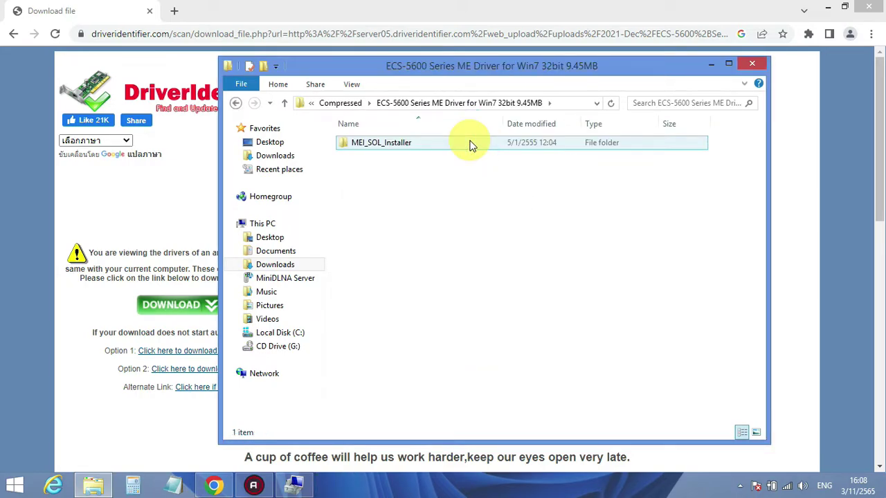
double_click(470, 144)
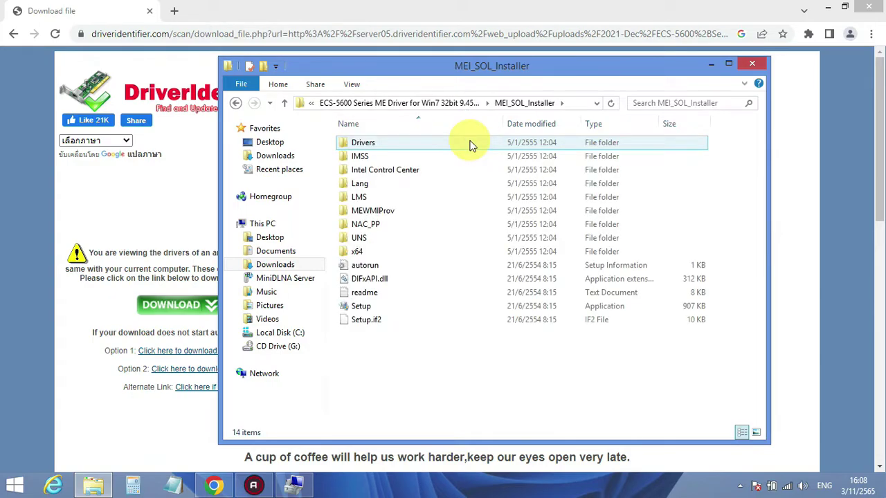
Run Setup for the Intel Management Engine Components with Install Intel Control Center enabled and accept the license agreement
double_click(443, 308)
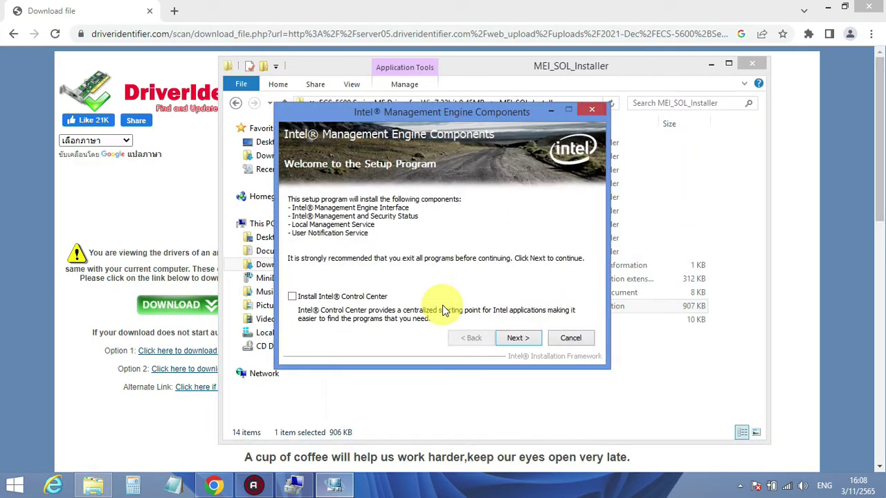
left_click(343, 300)
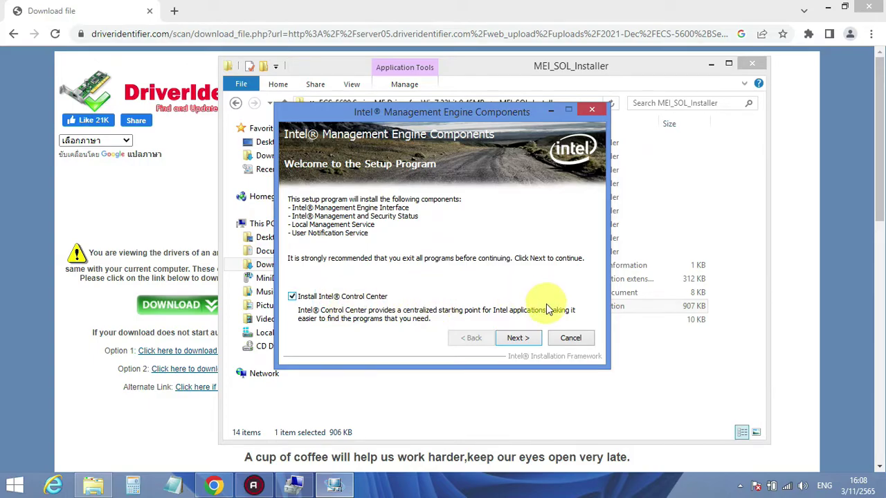
left_click(523, 339)
left_click(523, 339)
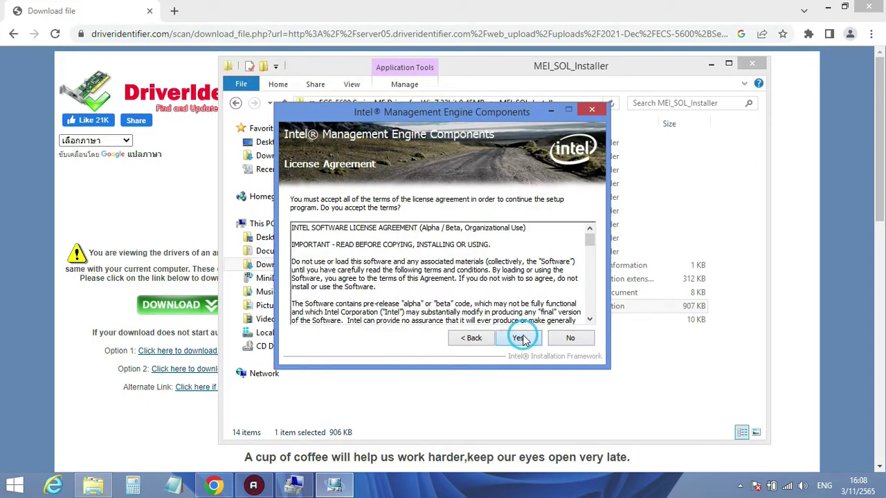
left_click(519, 338)
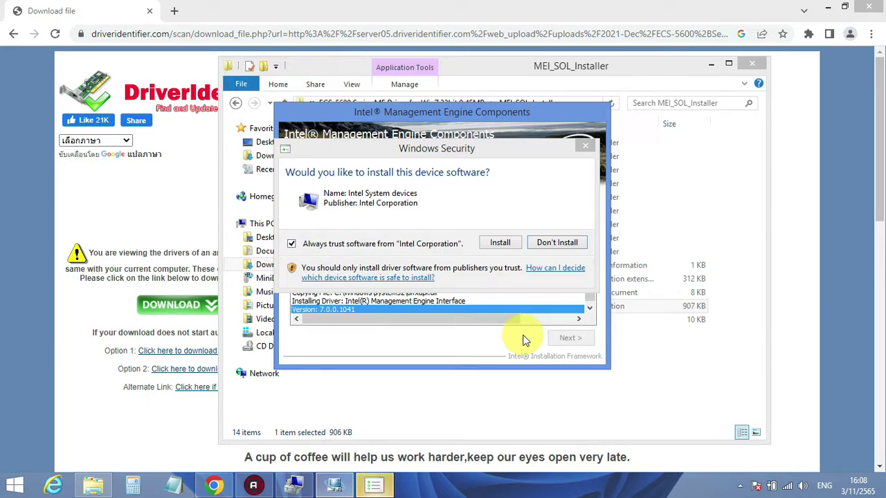
Allow installation of the Intel System devices software, complete the setup and return to the Computer Management window
left_click(498, 243)
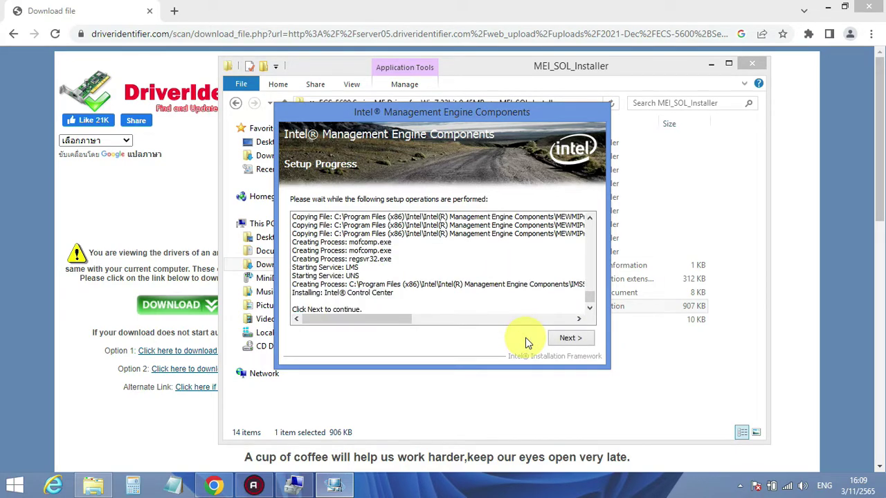
left_click(567, 339)
left_click(567, 338)
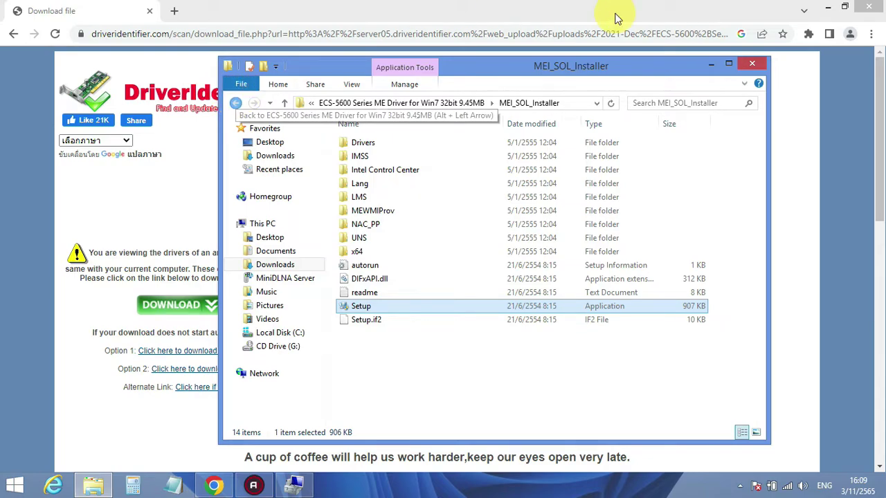
left_click(754, 64)
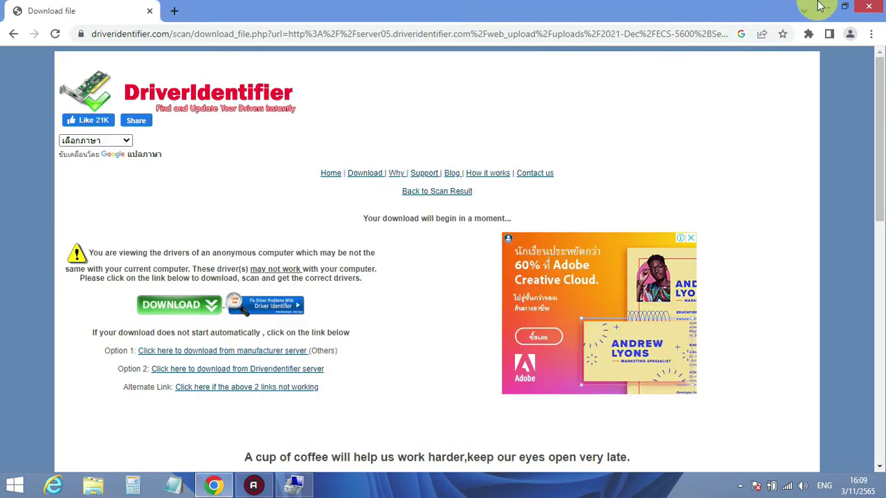
left_click(825, 6)
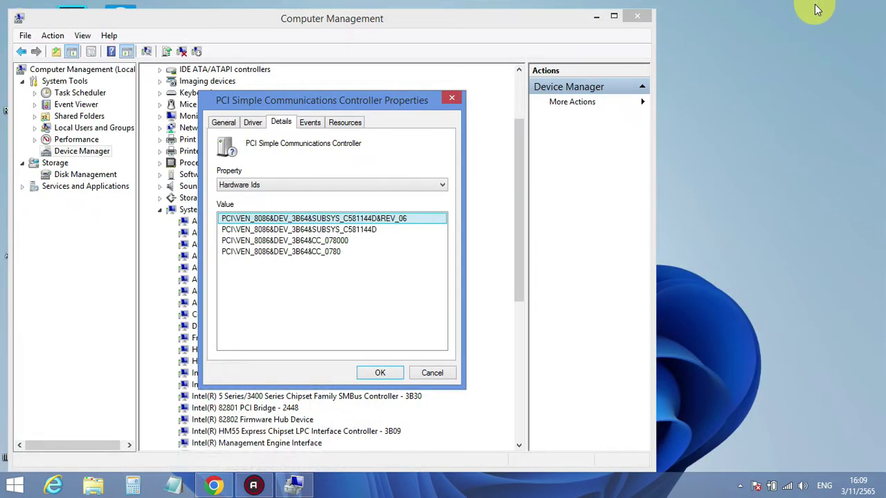
Close the PCI Simple Communications Controller properties and collapse the System devices and Display adapters categories
left_click(448, 99)
left_click_drag(524, 162, 518, 184)
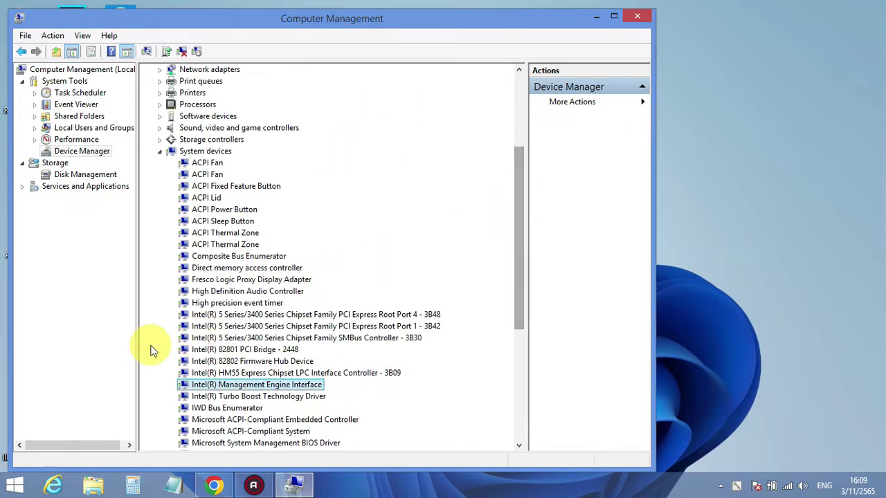
left_click(205, 257)
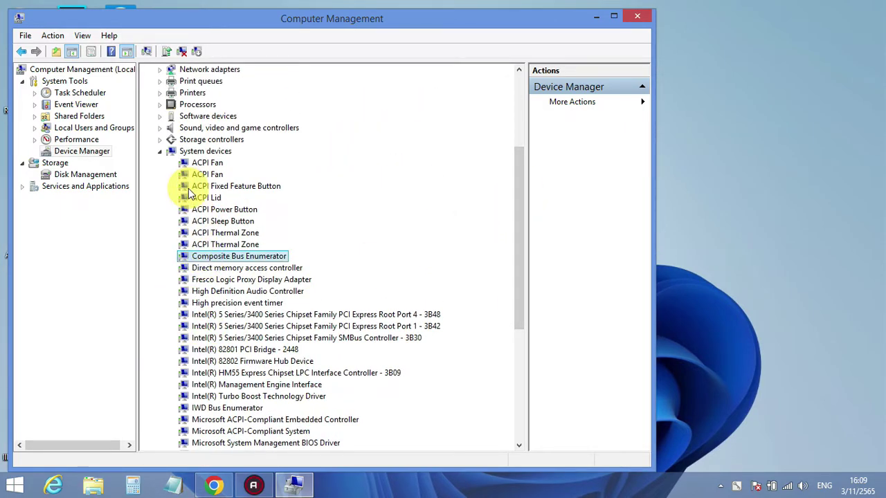
left_click(159, 151)
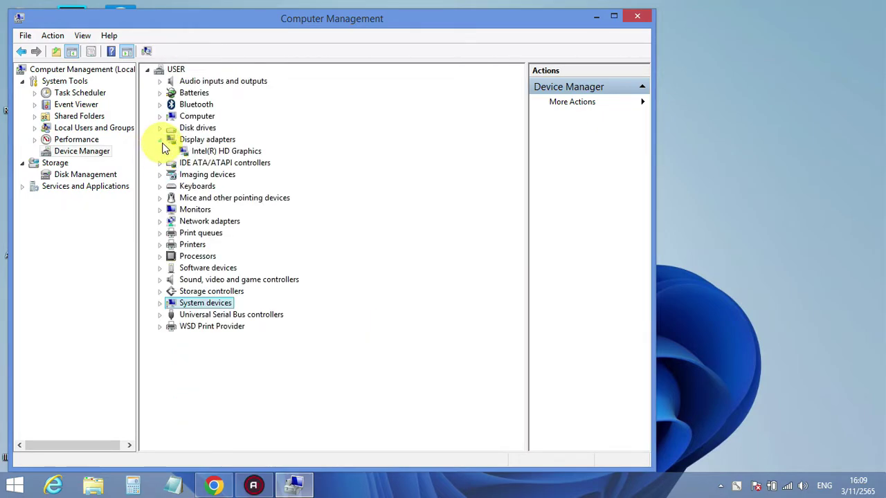
left_click(161, 141)
Check the devices listed under Monitors and Network adapters, collapsing each category again
double_click(188, 198)
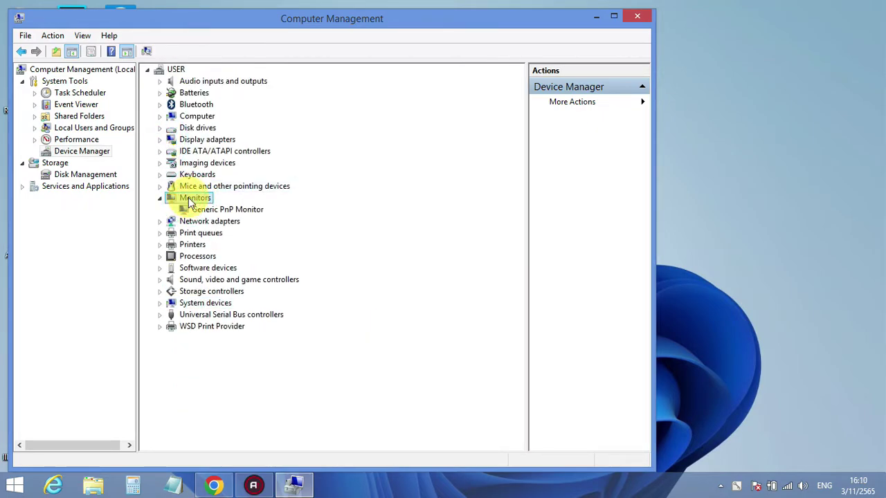
double_click(189, 198)
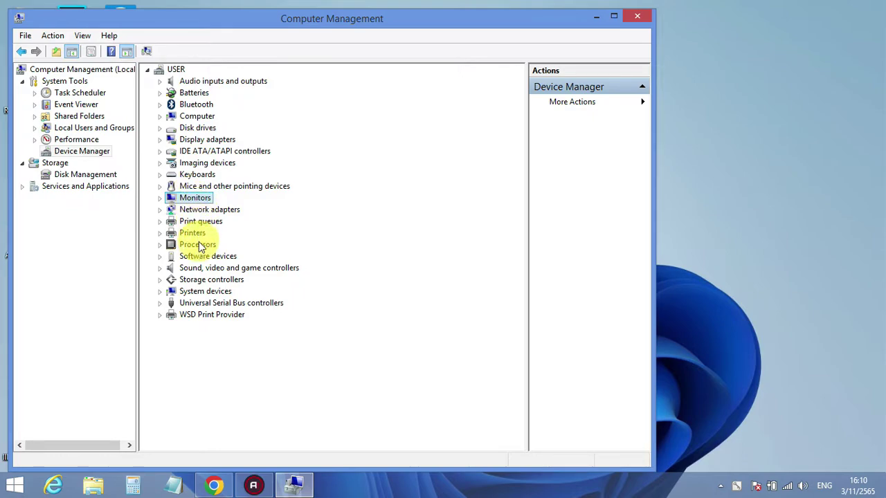
double_click(205, 210)
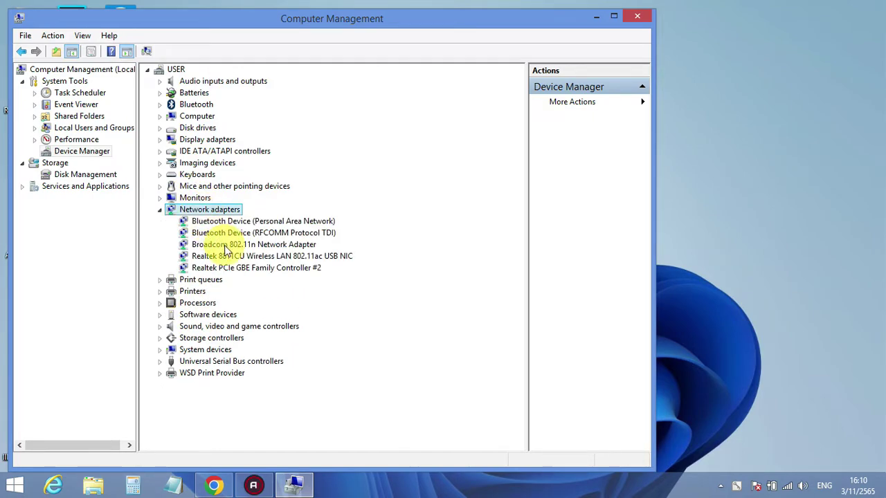
double_click(201, 209)
Expand Mice and other pointing devices and open the properties of the PS/2 Compatible Mouse
double_click(200, 187)
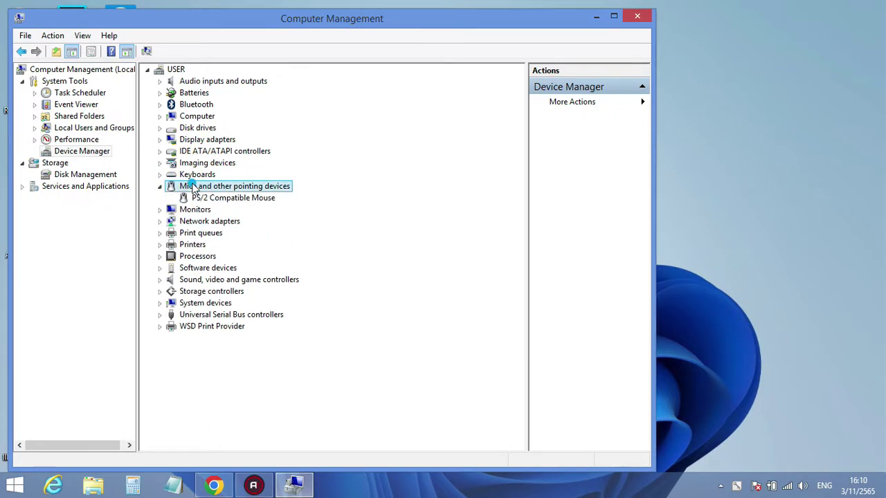
left_click(227, 198)
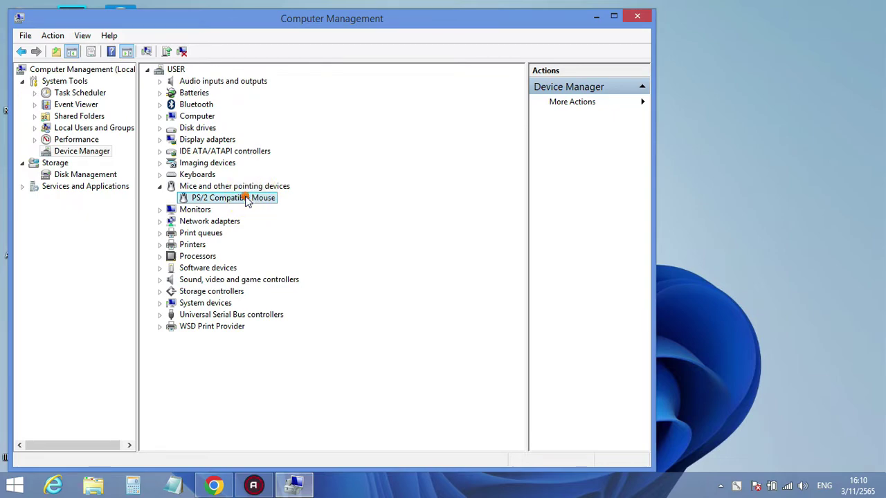
right_click(247, 200)
left_click(302, 259)
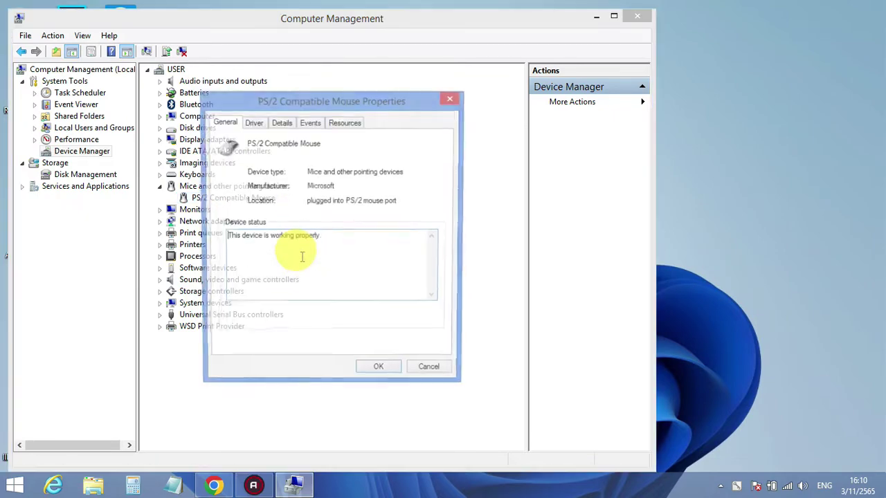
Show the mouse's Hardware Ids in its details and copy the ID ACPI\VEN_ETD&DEV_0B00
left_click(281, 122)
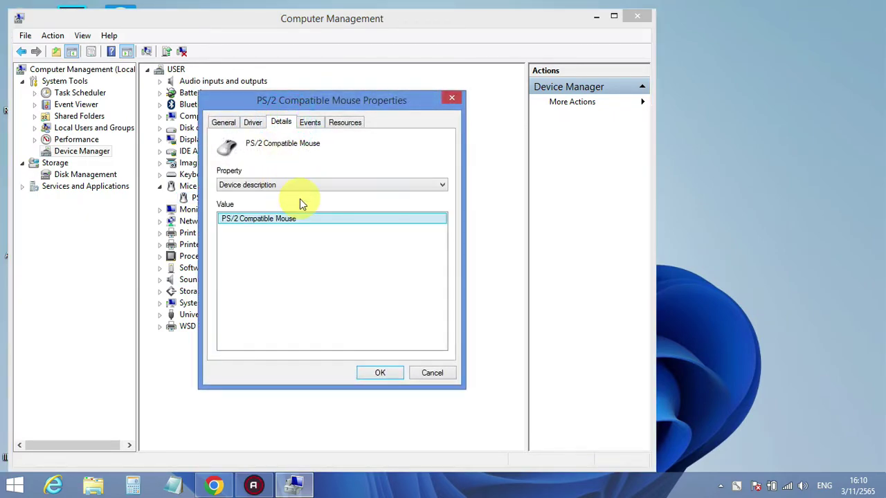
left_click(307, 185)
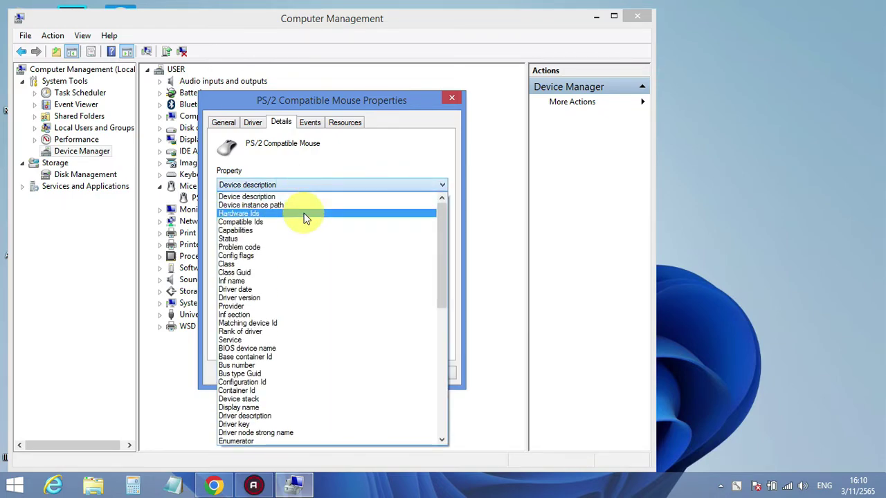
left_click(306, 212)
right_click(319, 219)
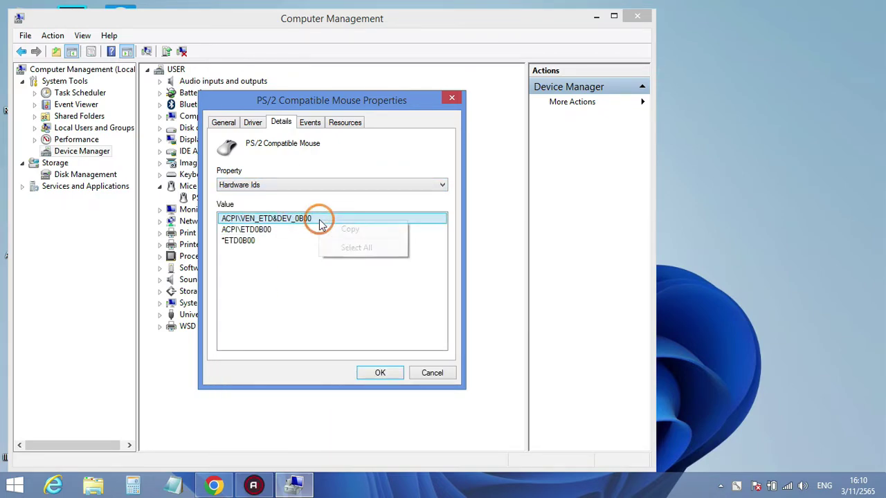
left_click(343, 232)
Switch to Chrome, search for the copied hardware ID and open the ELAN PS/2 Port Smart-Pad Driver for SAMSUNG result
left_click(215, 481)
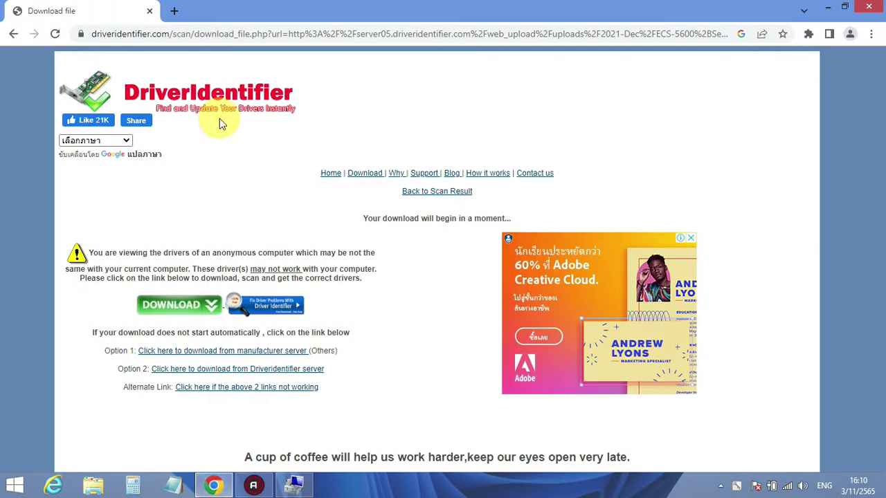
left_click(184, 34)
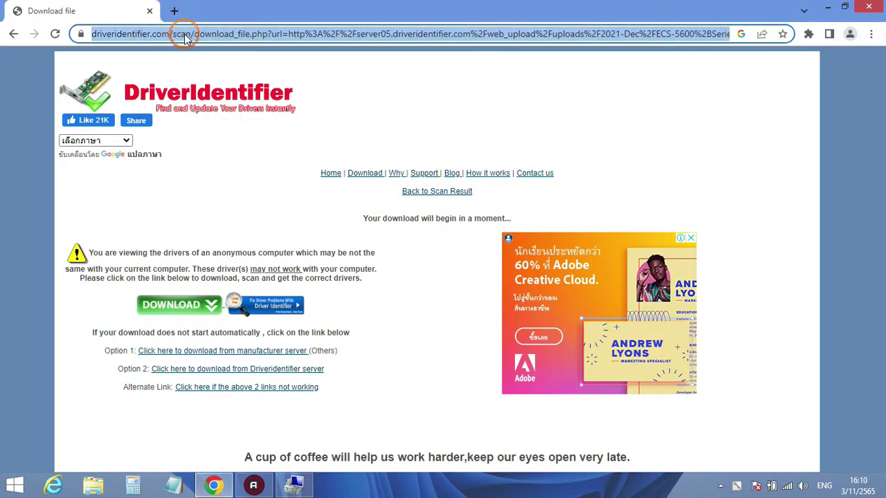
right_click(184, 34)
left_click(274, 114)
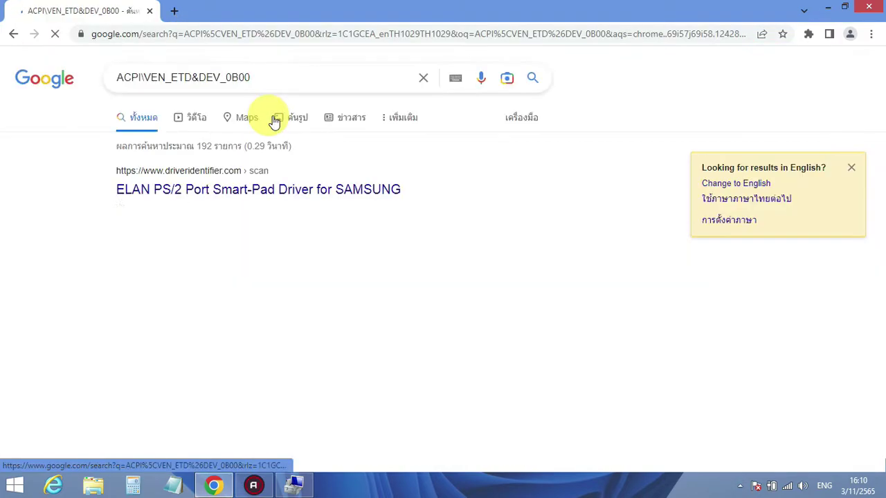
left_click(275, 190)
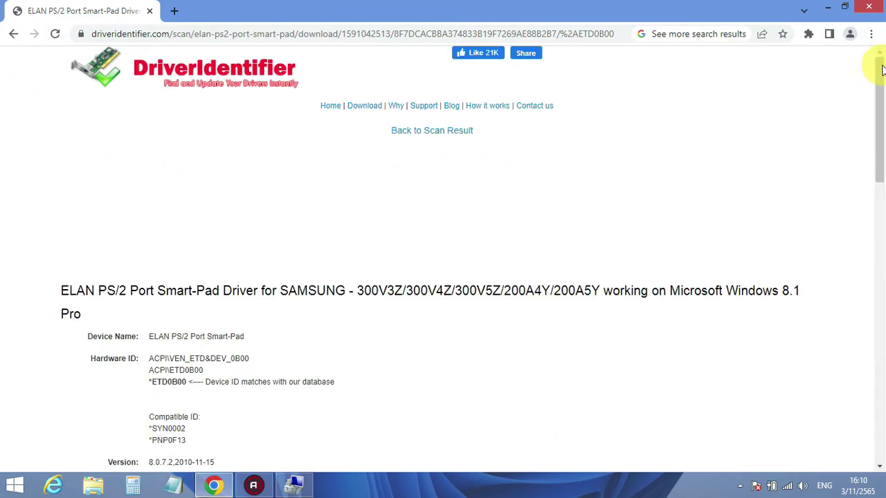
Select the 14.32 MB ELAN Input Device driver from the driver list and download its CAB file from Microsoft
left_click_drag(880, 81, 880, 86)
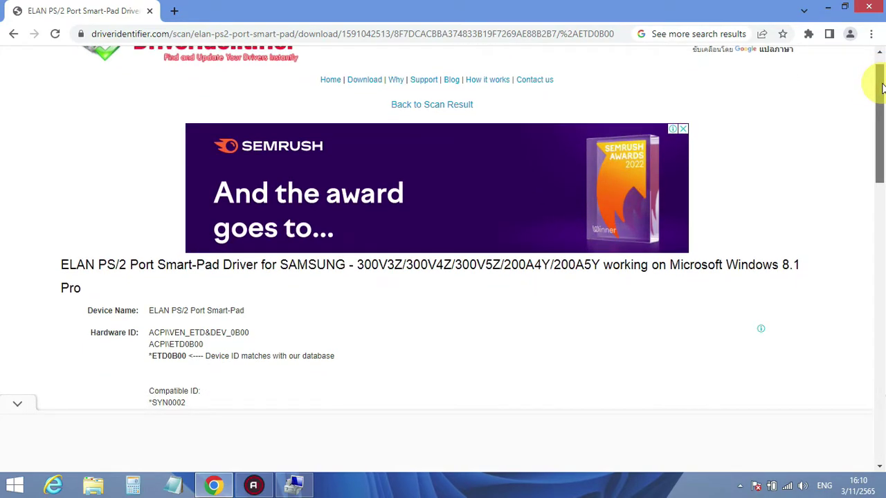
left_click_drag(881, 86, 883, 278)
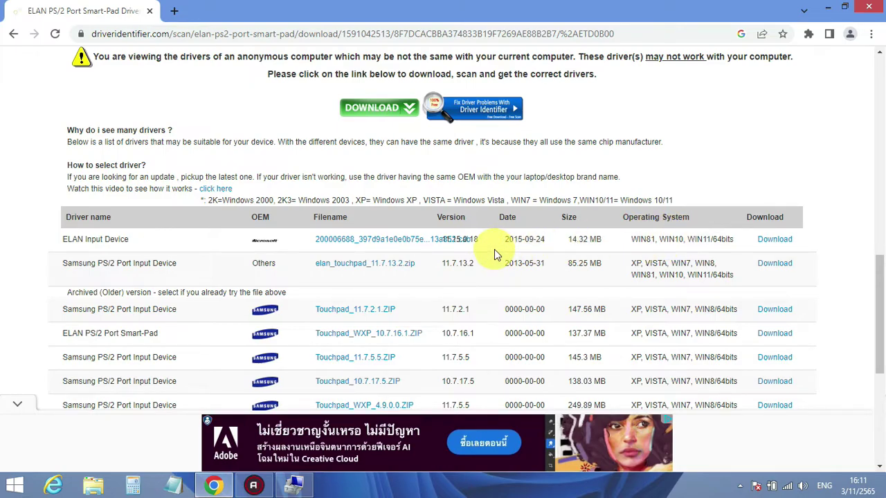
left_click(767, 242)
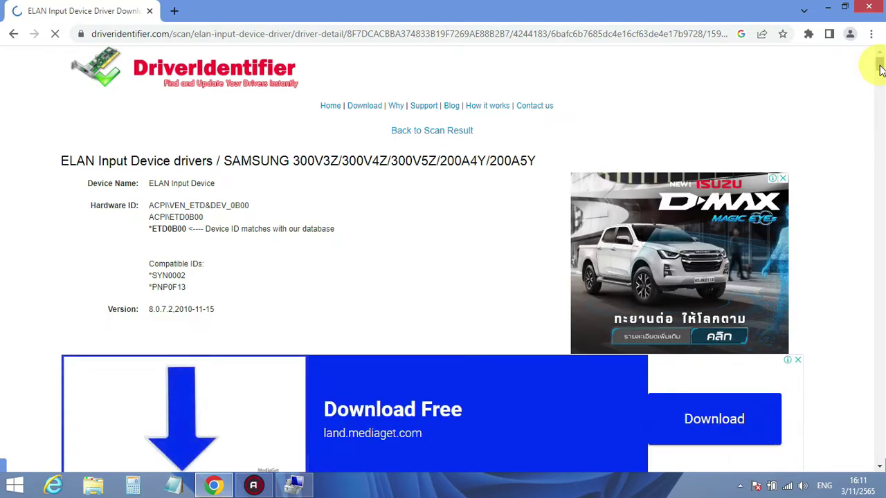
mouse_move(880, 70)
left_mouse_down()
mouse_move(879, 142)
mouse_move(878, 79)
left_mouse_up()
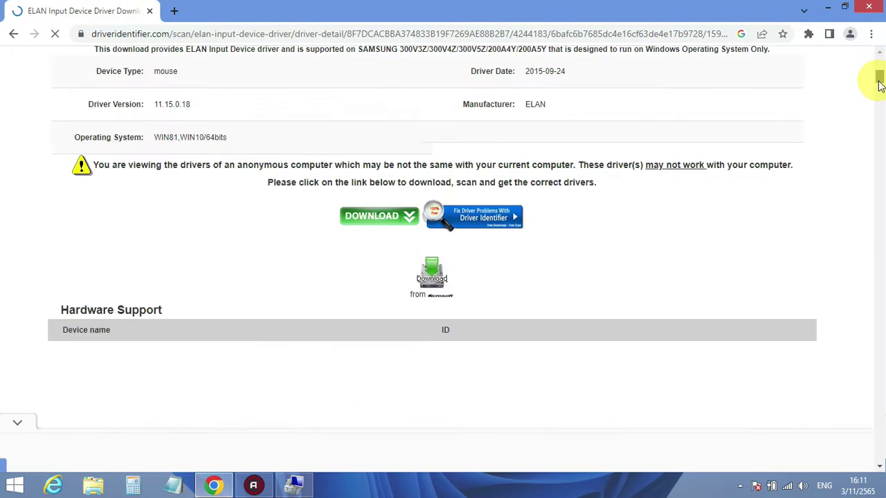
left_click(435, 279)
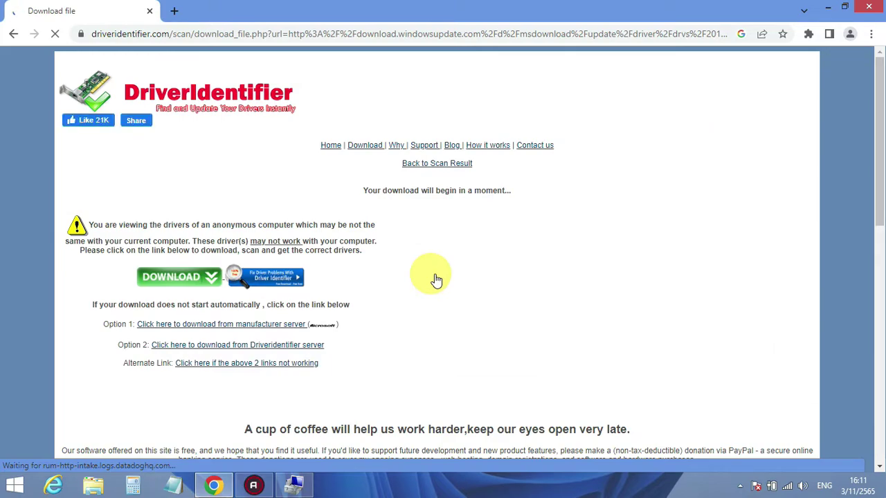
left_click(307, 377)
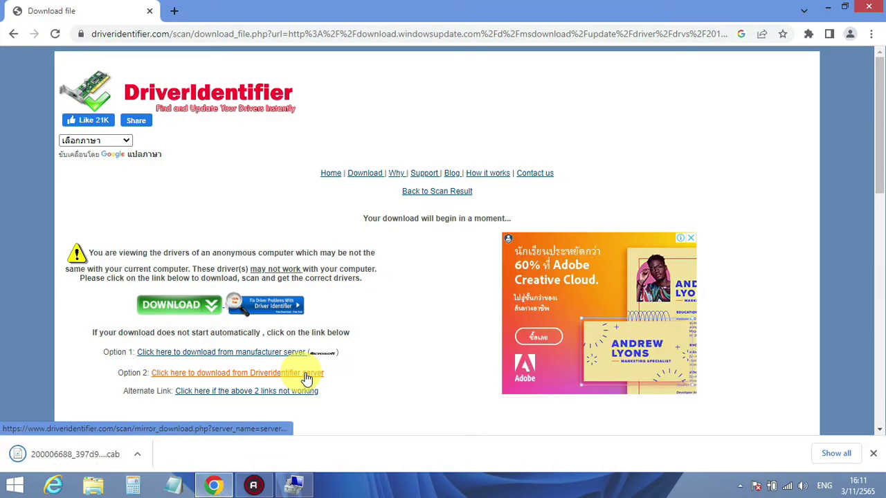
Show the downloaded CAB file in its folder and extract its contents directly into Downloads
left_click(137, 457)
left_click(175, 412)
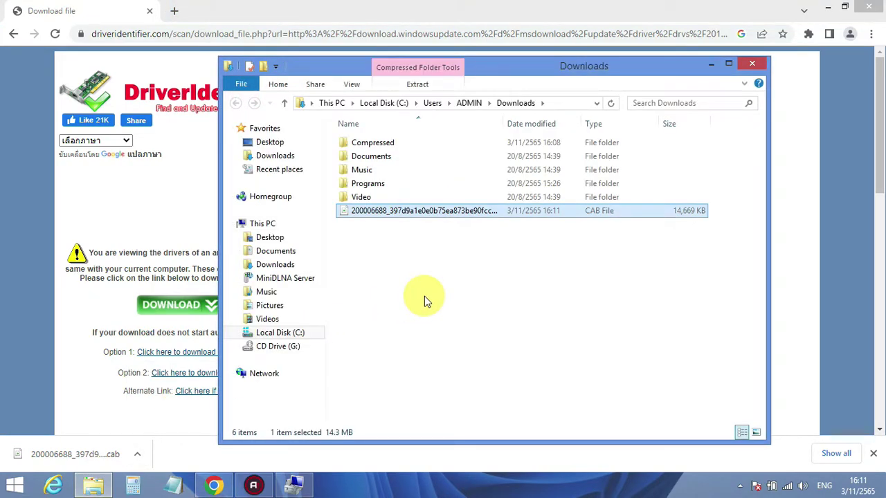
right_click(417, 213)
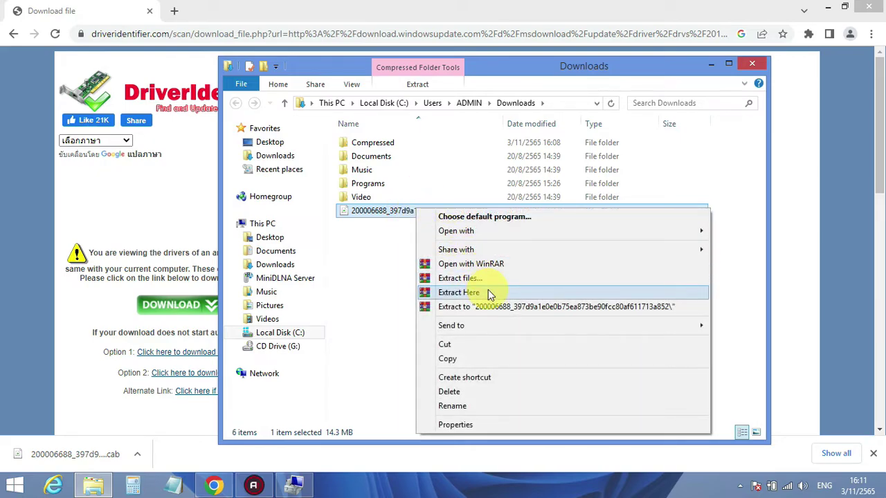
left_click(489, 294)
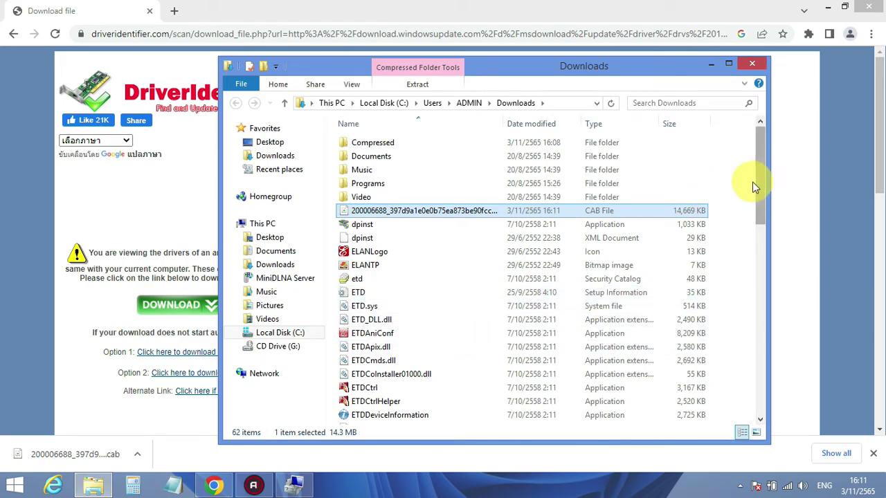
Launch the extracted Setup application and run the ELAN Input Device Driver installation, accepting the license agreement
left_click_drag(762, 187, 765, 268)
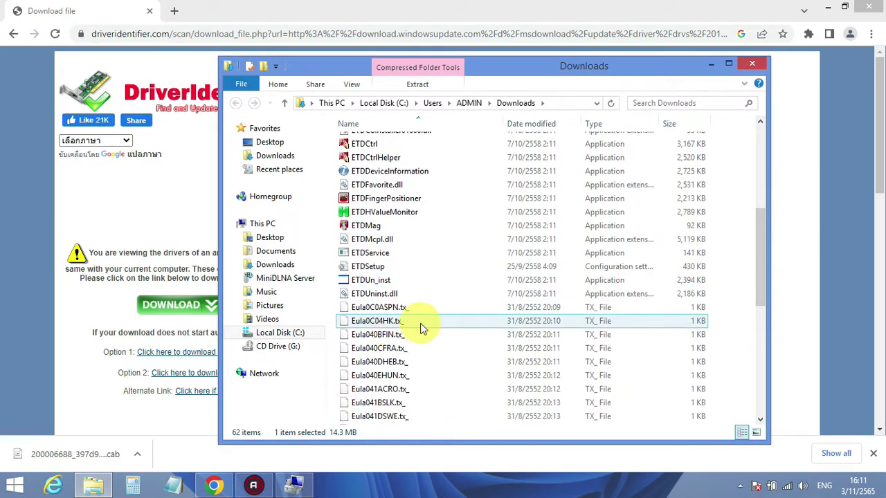
key("s")
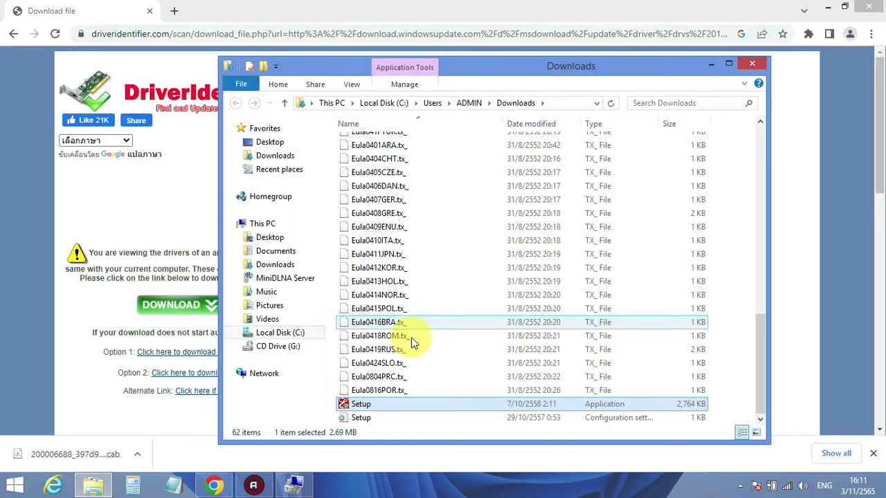
double_click(380, 404)
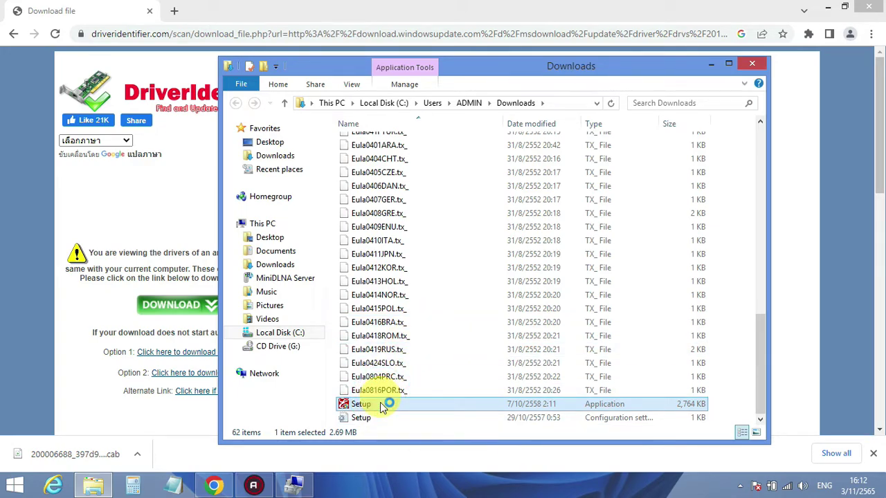
left_click(325, 323)
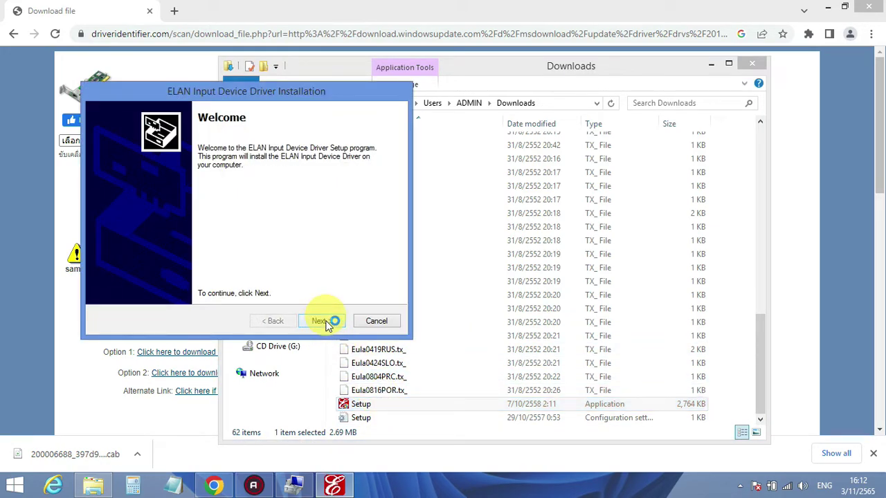
left_click(200, 276)
left_click(320, 320)
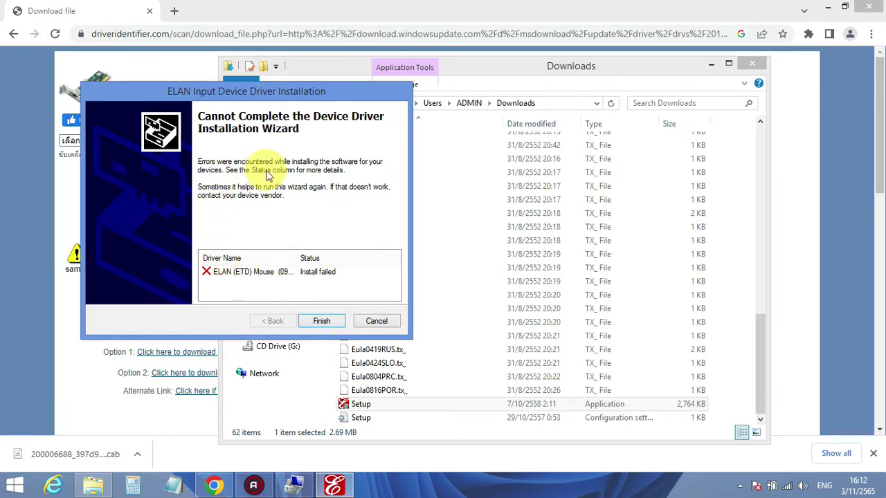
Select the ELAN (ETD) Mouse entry, finish the installation wizard and close the Downloads and browser windows
left_click(243, 272)
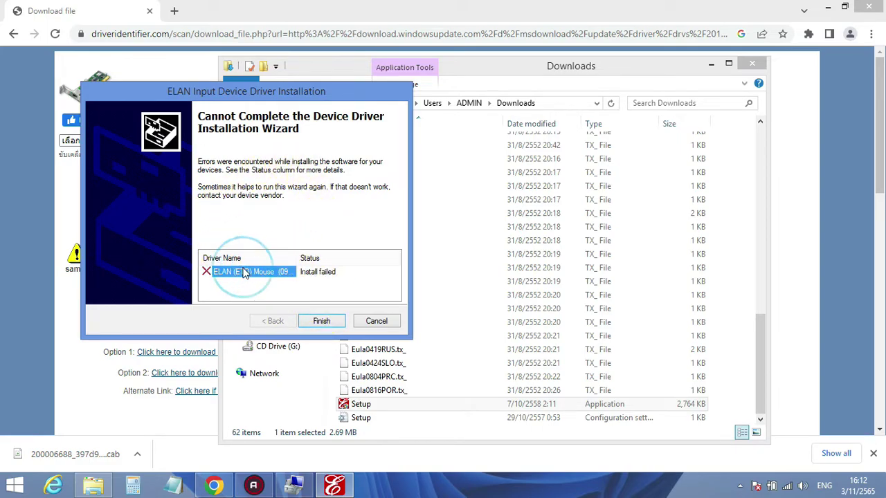
left_click(334, 321)
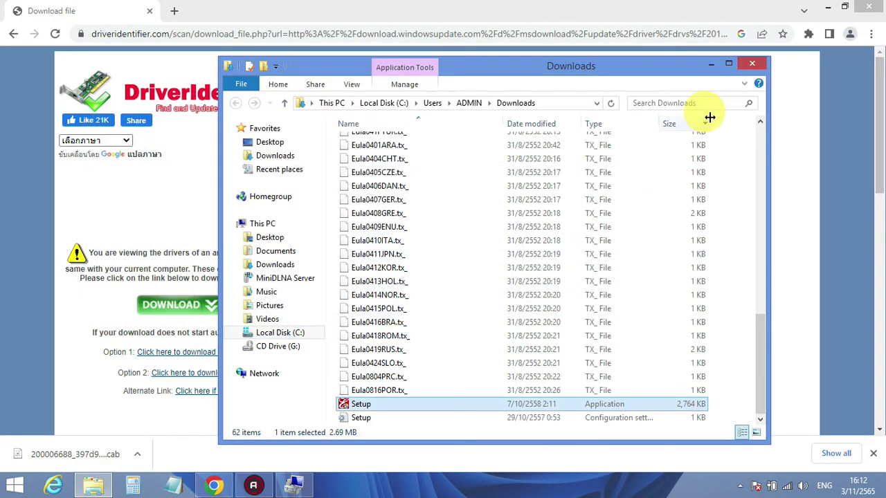
left_click(751, 67)
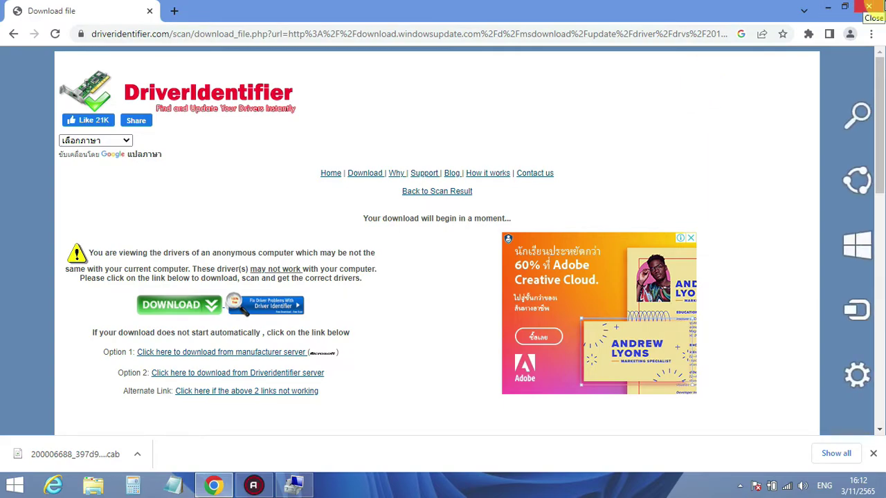
left_click(868, 7)
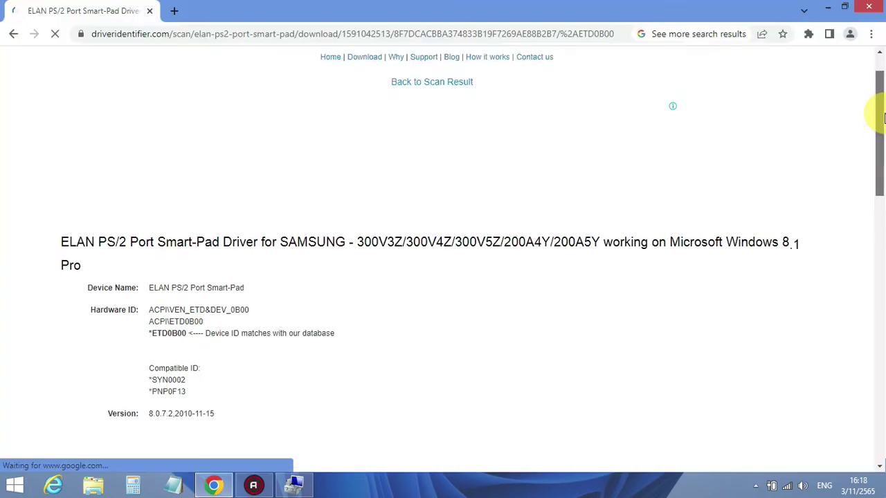
Choose the 177.82 MB ELAN PS/2 Port Smart-Pad driver, Touchpad_4.7.0.0.ZIP, from the driver list and open its file download page
scroll(876, 245, "down", 3)
left_click_drag(885, 223, 885, 339)
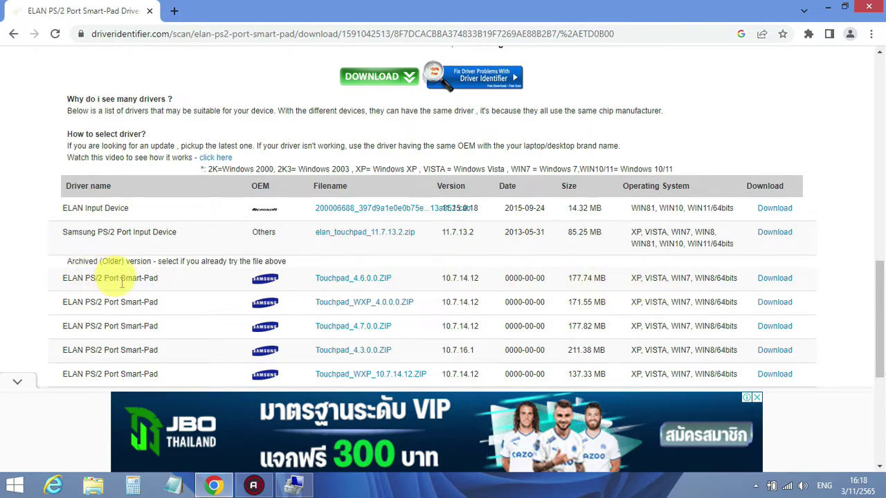
left_click_drag(78, 278, 158, 282)
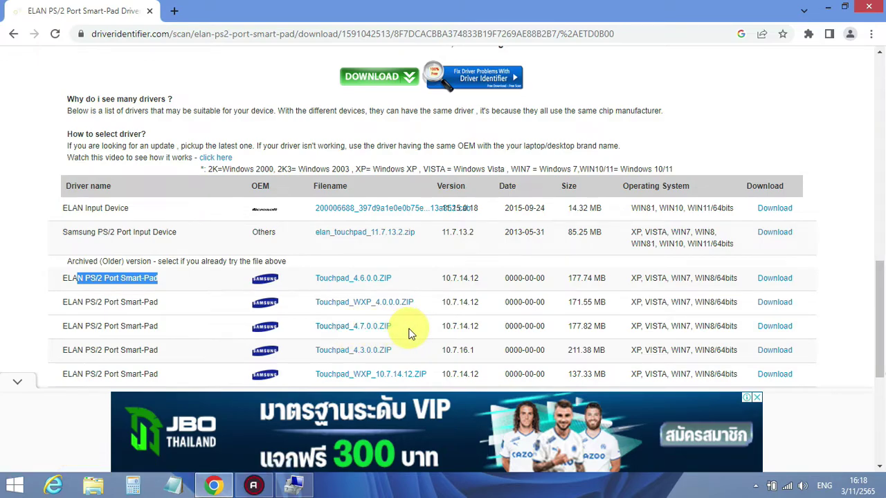
left_click(774, 333)
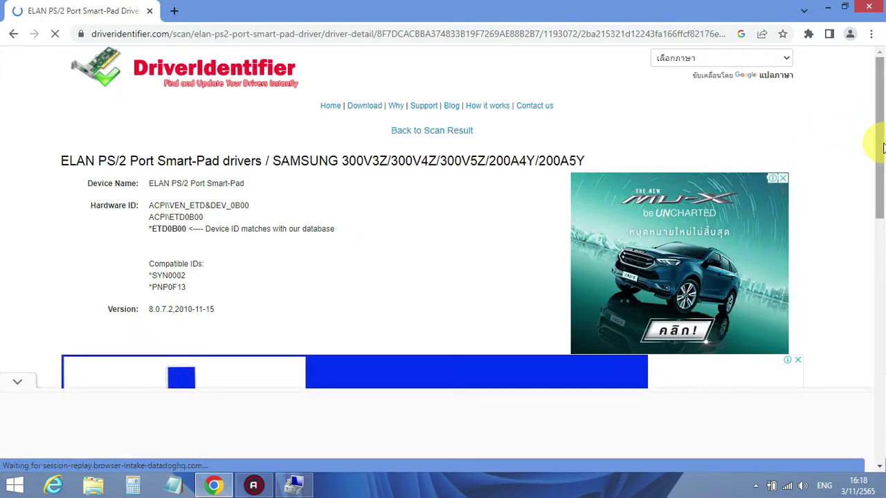
left_click_drag(882, 144, 884, 236)
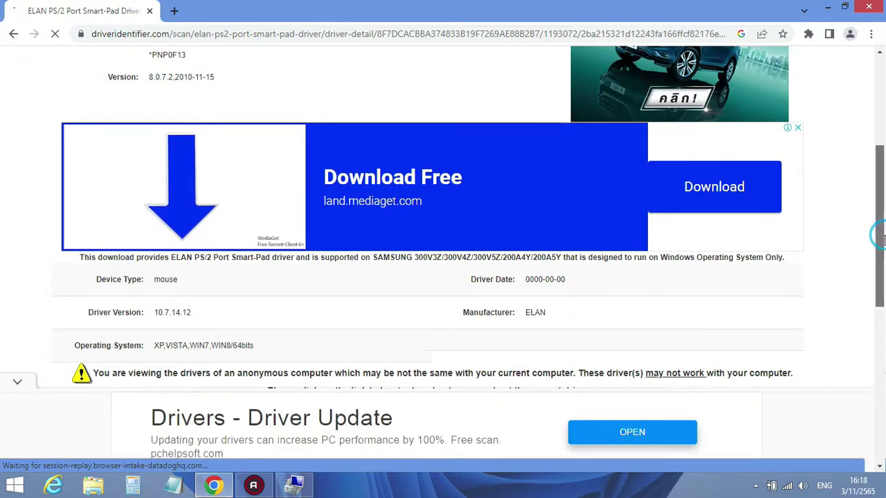
scroll(692, 277, "down", 2)
left_click(435, 335)
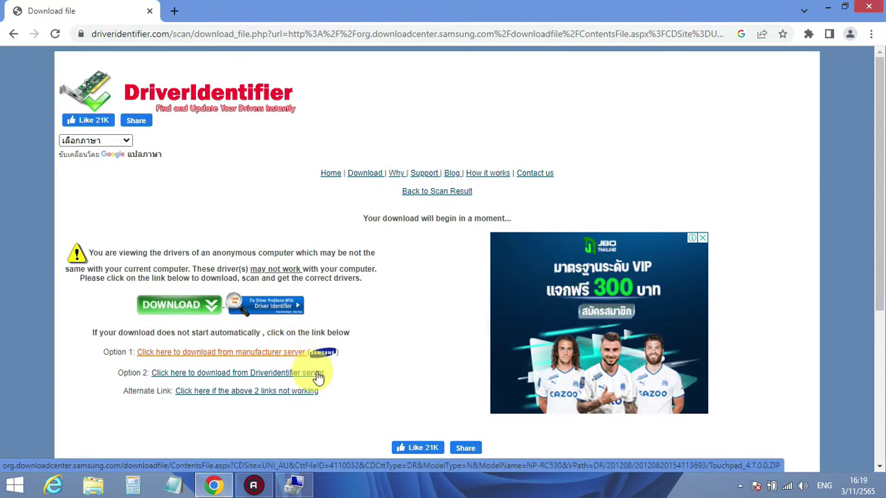
Download Touchpad_4.7.0.0.ZIP from the Driveridentifier server and hide the download progress window
left_click(306, 374)
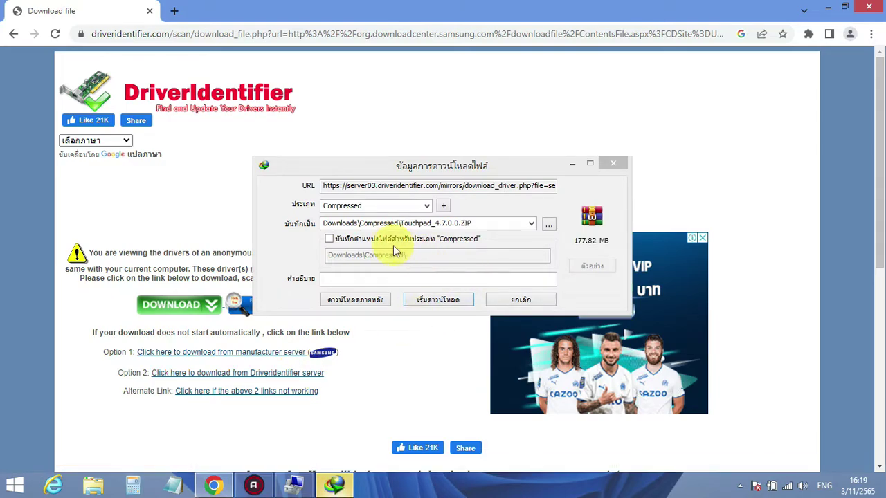
left_click(438, 301)
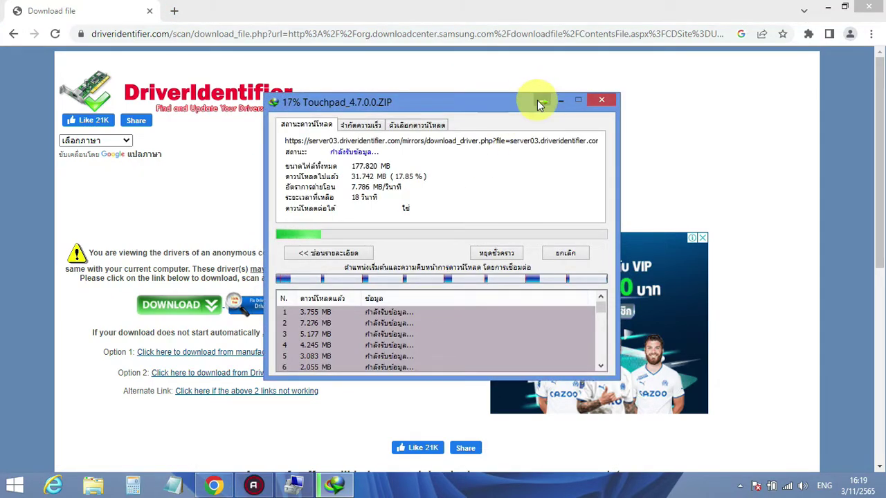
left_click(543, 102)
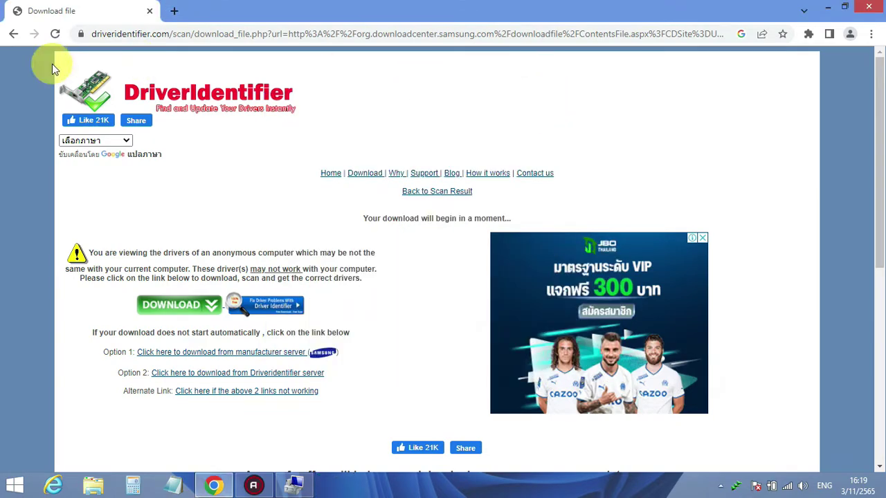
Return to the list of matching touchpad drivers and minimize the download-complete dialog
left_click(14, 34)
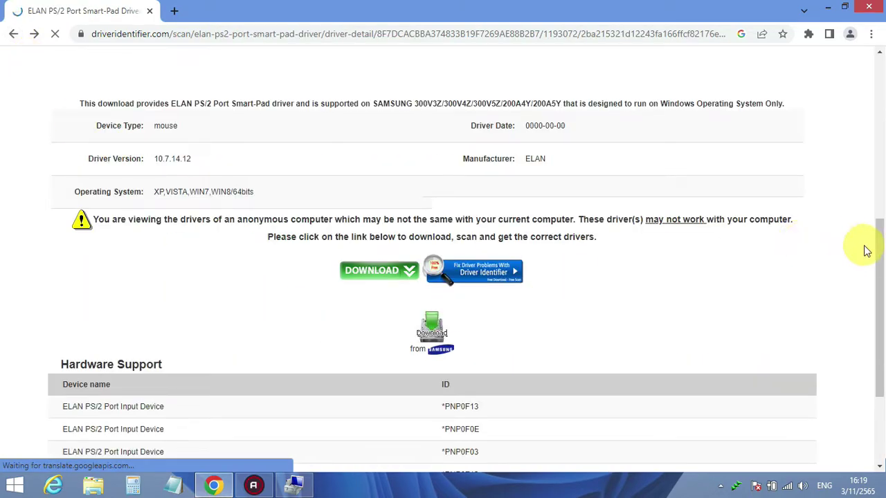
left_click_drag(881, 280, 881, 183)
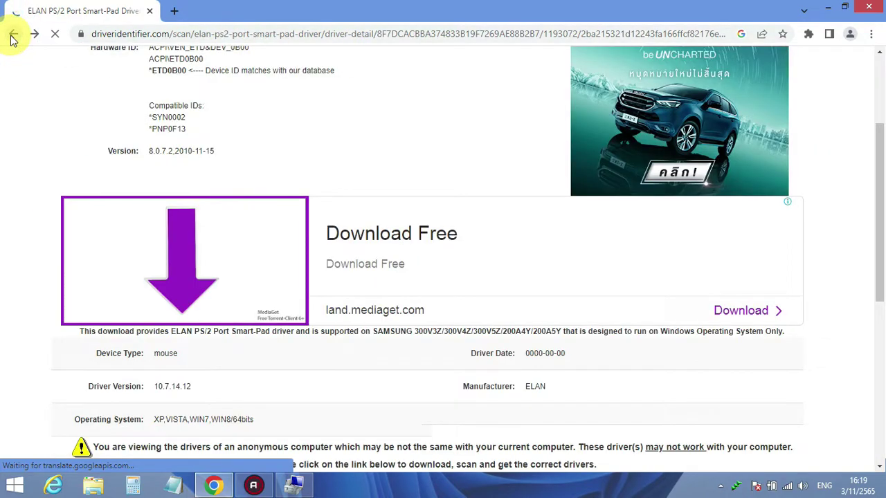
left_click(11, 38)
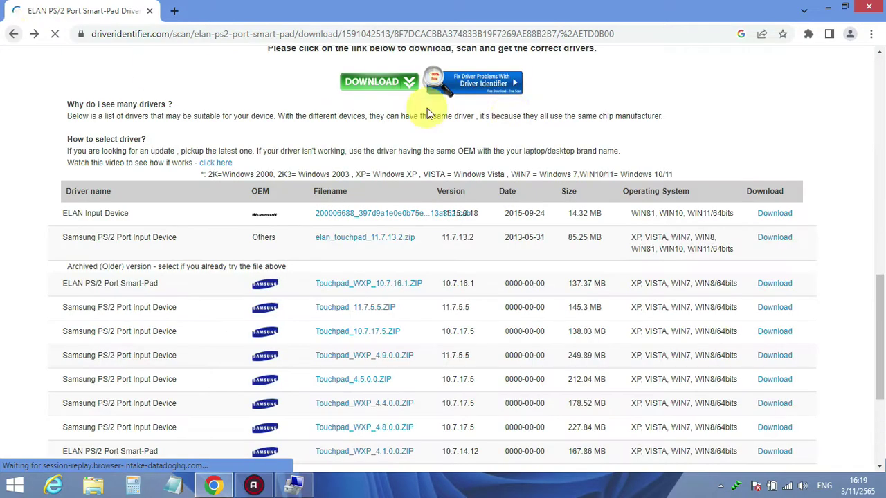
left_click(342, 245)
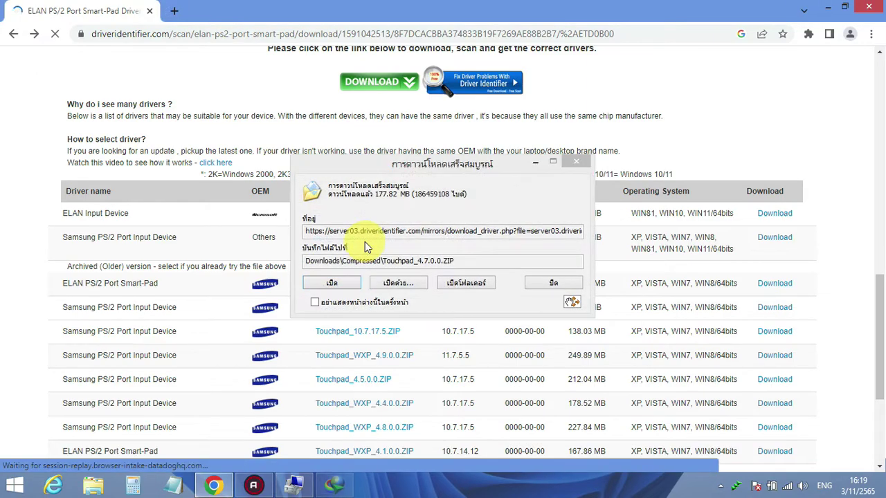
left_click(535, 162)
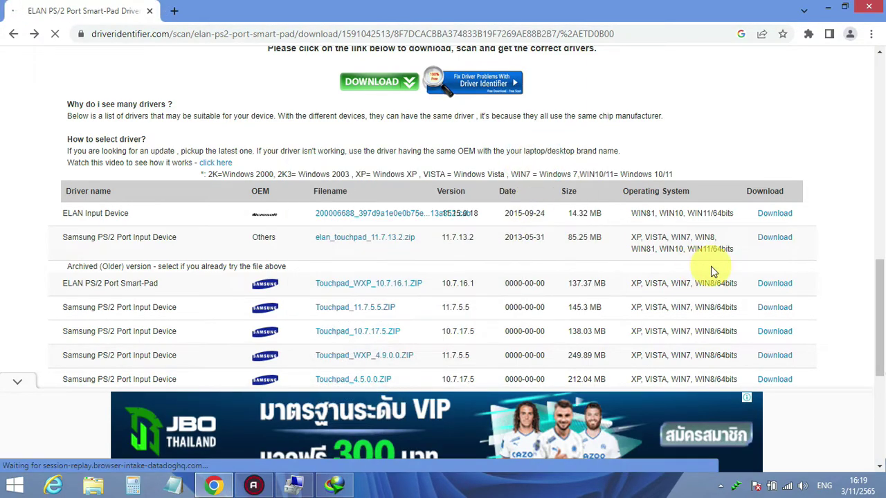
Download the 85.25 MB Samsung PS/2 Port Input Device driver, elan_touchpad_11.7.13.2.zip, from the Driveridentifier server
left_click(776, 237)
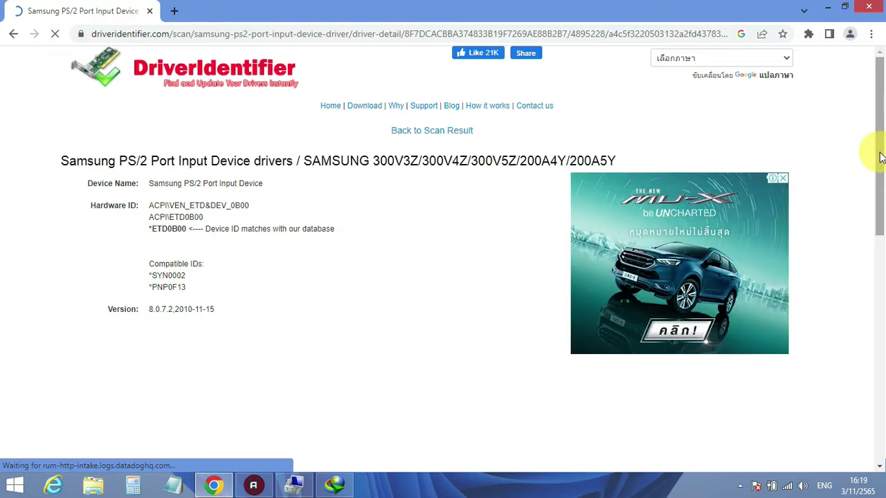
left_click_drag(879, 158, 881, 316)
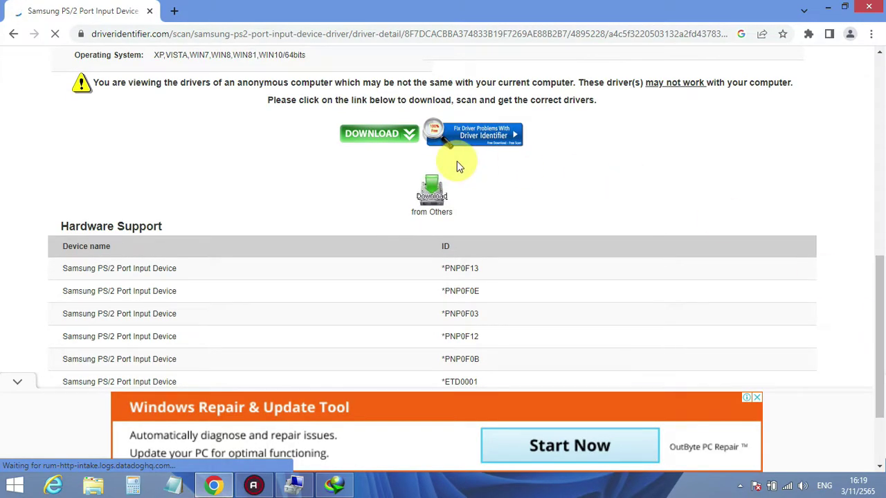
left_click(430, 198)
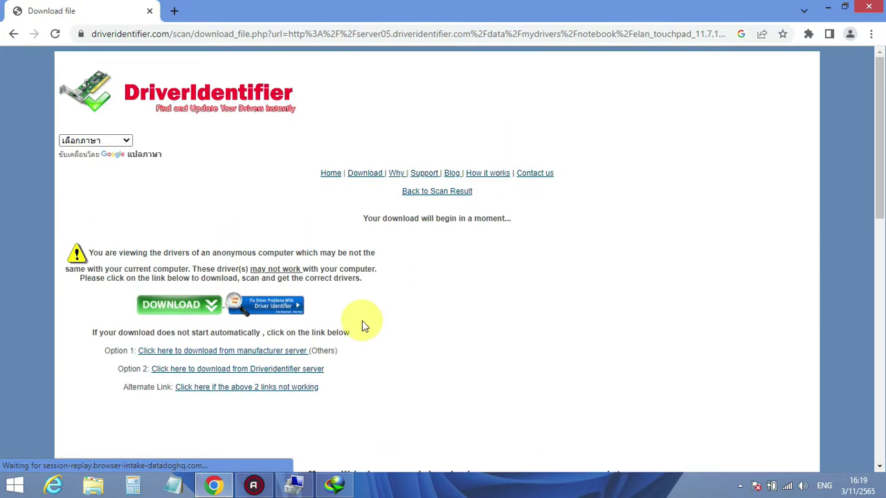
left_click(307, 377)
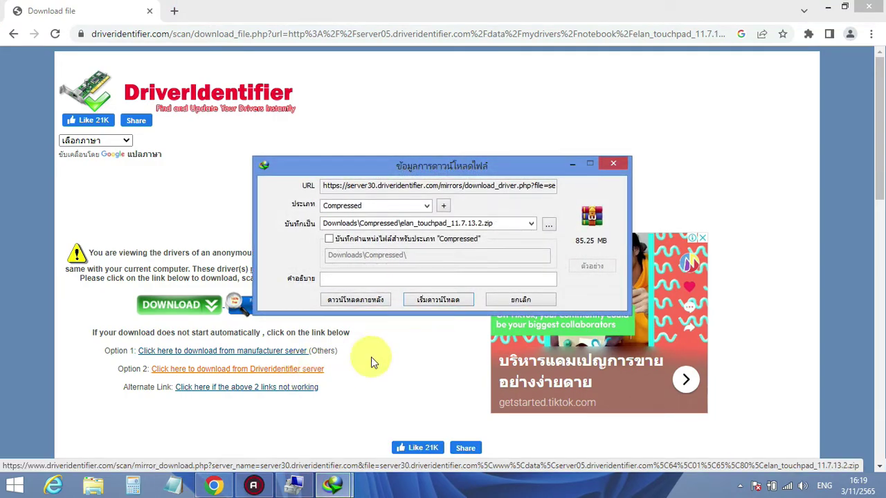
left_click(438, 300)
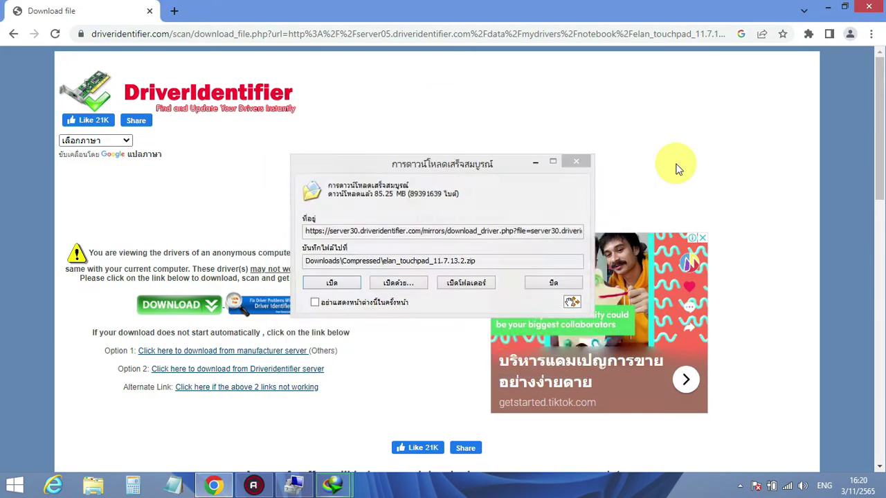
Show the downloaded archive in its folder and permanently delete the ECS-5600 Series ME Driver folder and ZIP archive
left_click(468, 285)
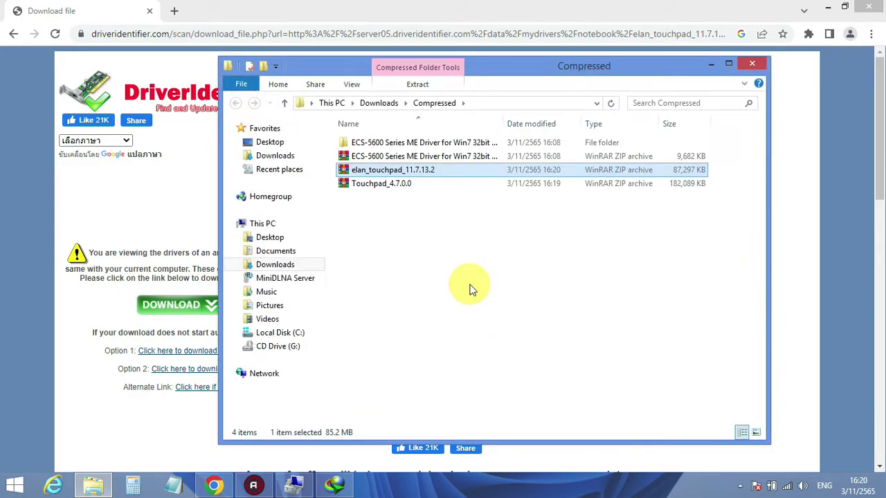
left_click(435, 156)
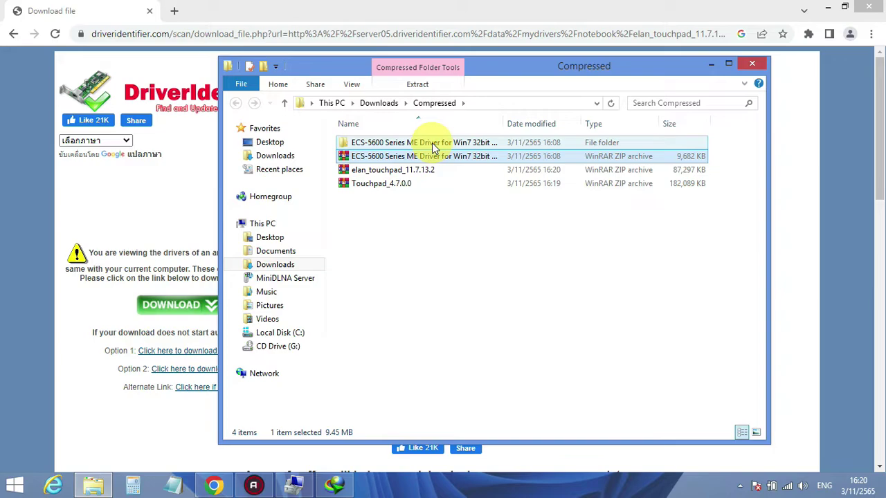
left_click(432, 142, "ctrl")
key("shift+Delete")
key("Return")
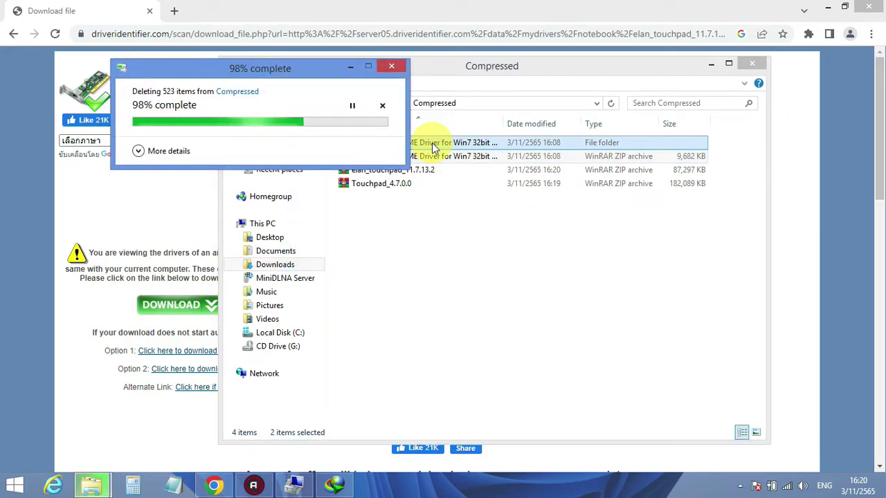
Close the browser, the PS/2 Compatible Mouse Properties dialog and Computer Management, leaving the Compressed folder open
left_click(710, 64)
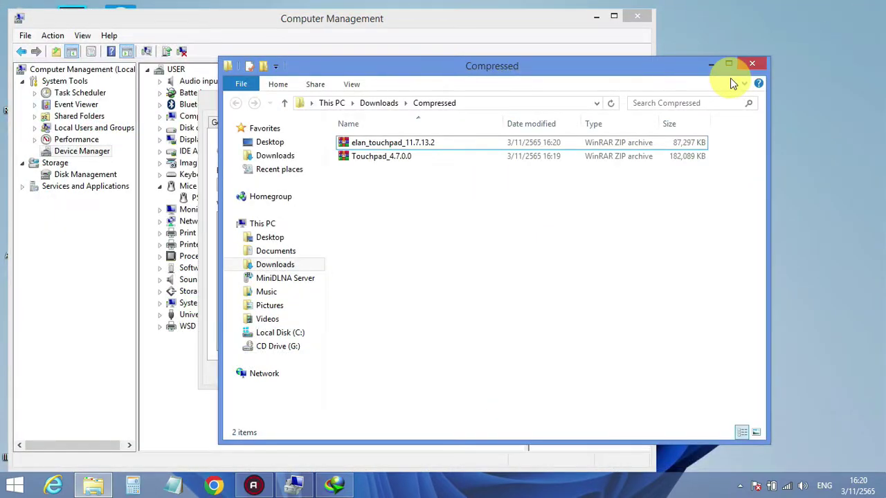
left_click(638, 18)
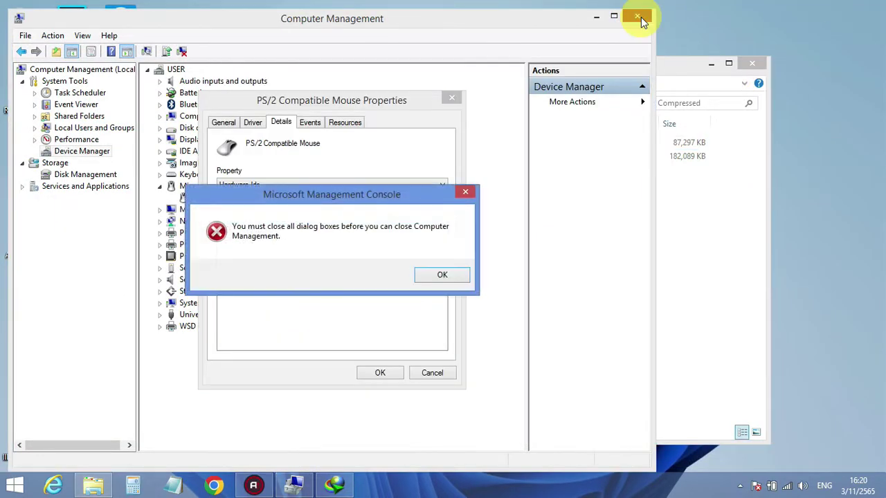
left_click(419, 280)
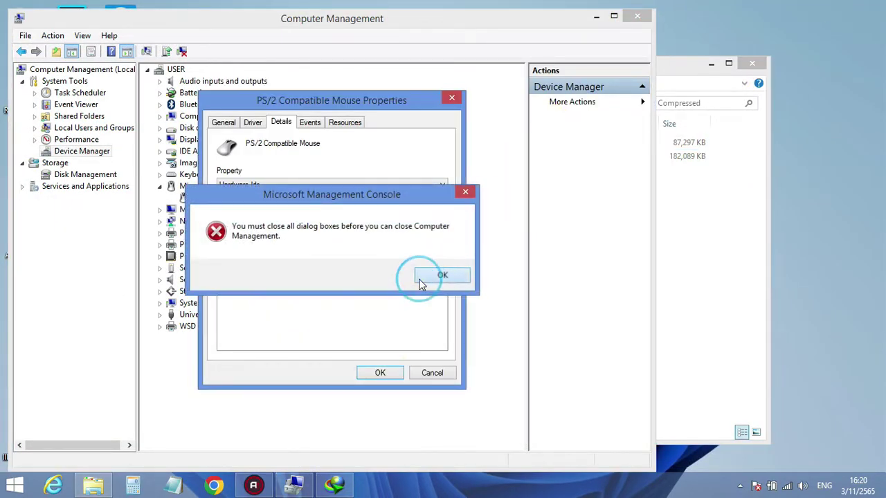
left_click(422, 370)
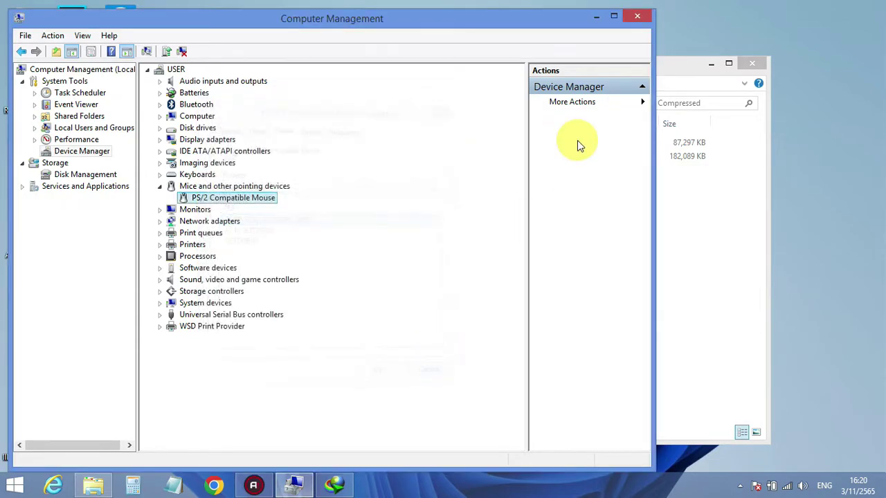
left_click(639, 17)
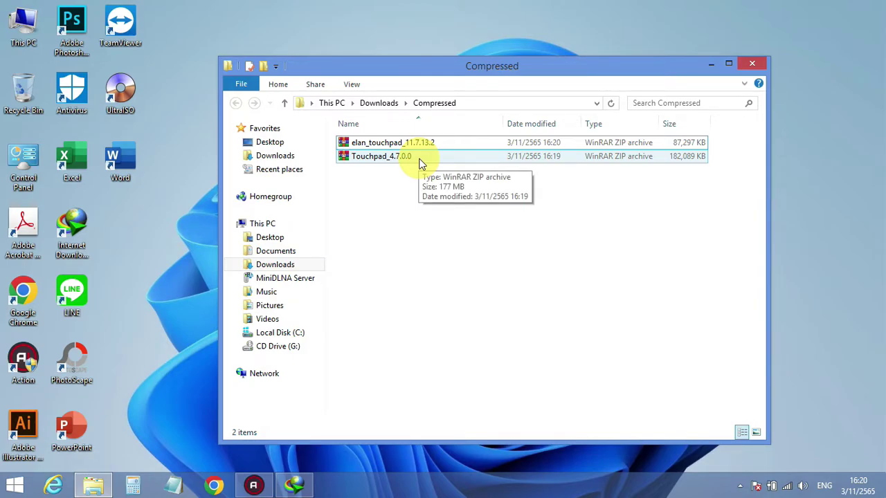
Extract the Touchpad_4.7.0.0 archive into its own folder and open the extracted folder
left_click(420, 163)
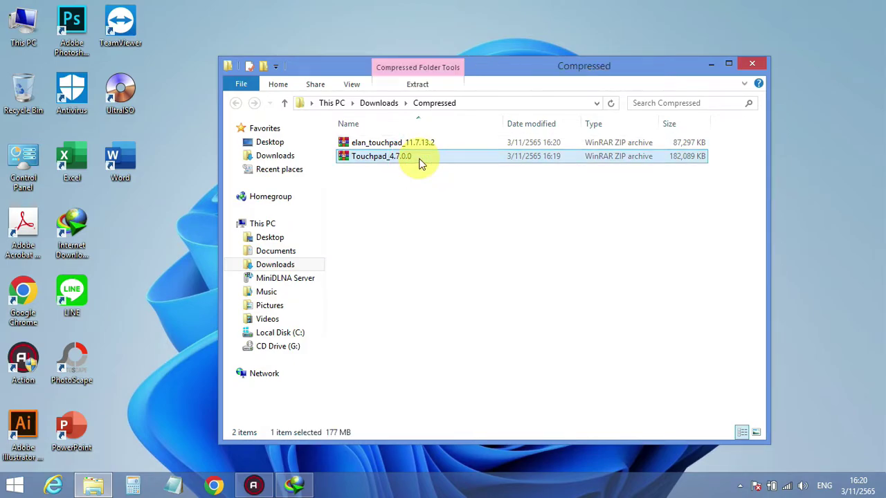
right_click(420, 164)
left_click(485, 226)
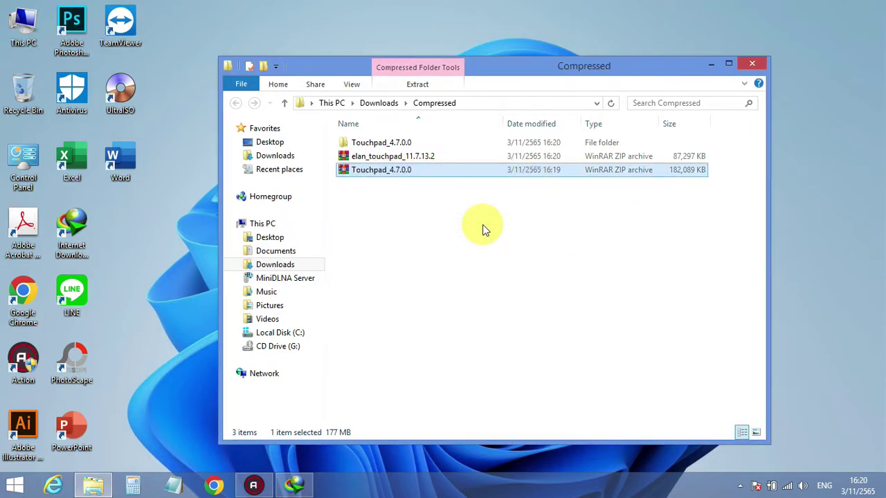
double_click(415, 144)
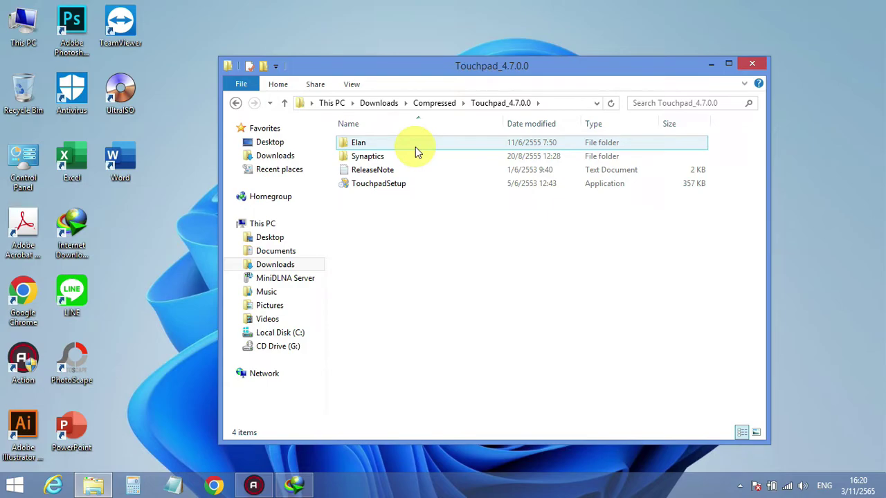
Launch TouchpadSetup, accept the license agreement, install the ELAN Input Device Driver and finish the setup wizard
left_click(413, 184)
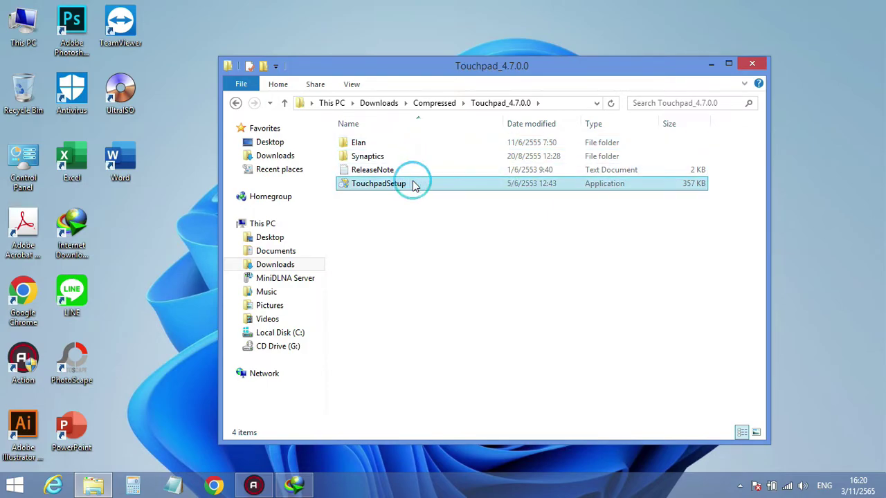
double_click(413, 184)
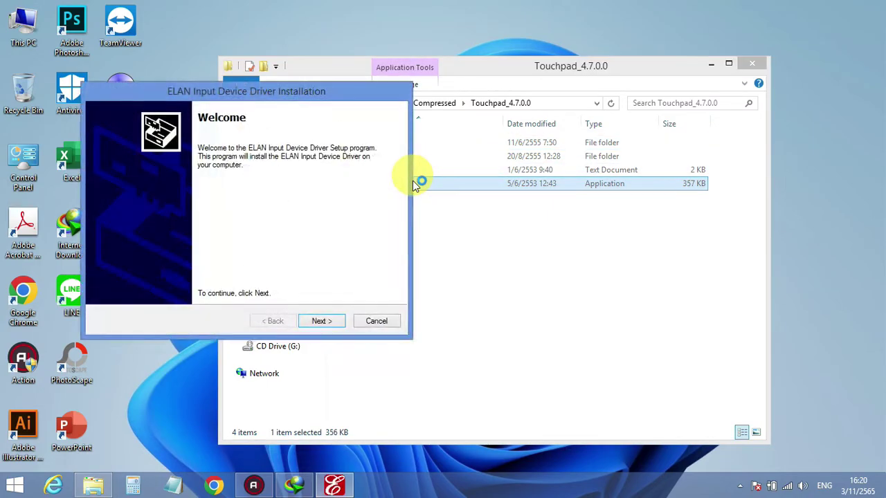
left_click(322, 322)
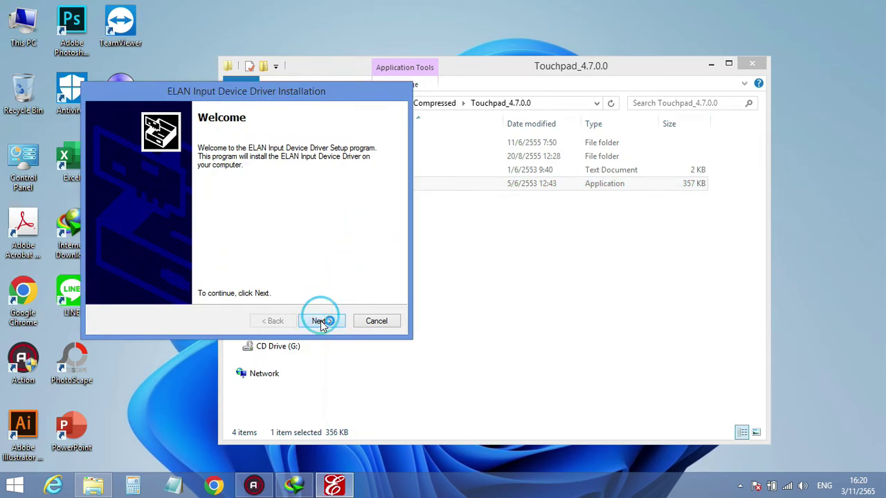
left_click(220, 273)
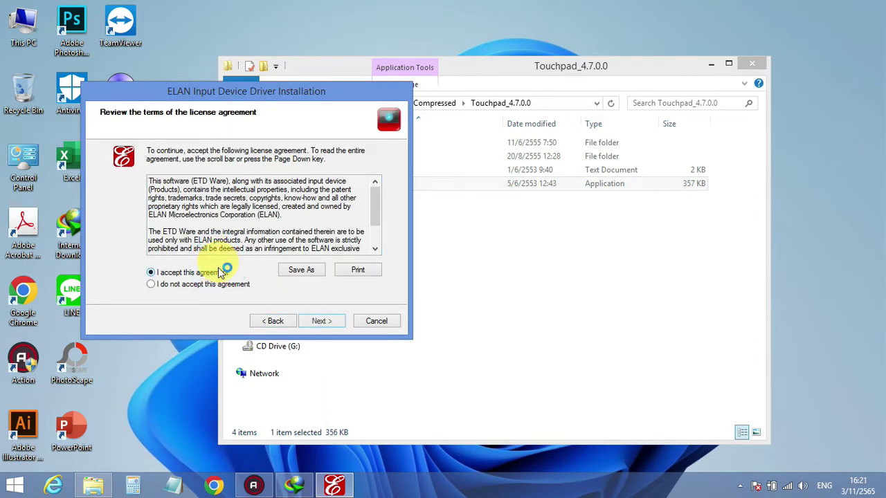
left_click(318, 322)
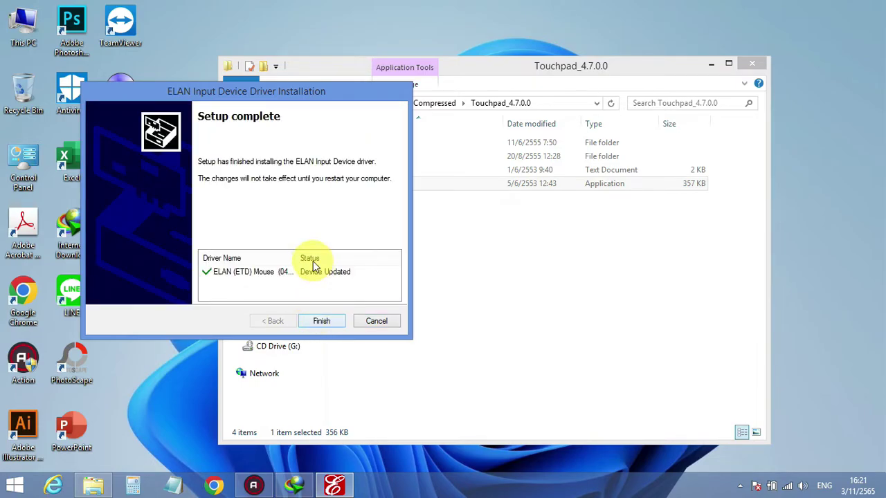
left_click(329, 322)
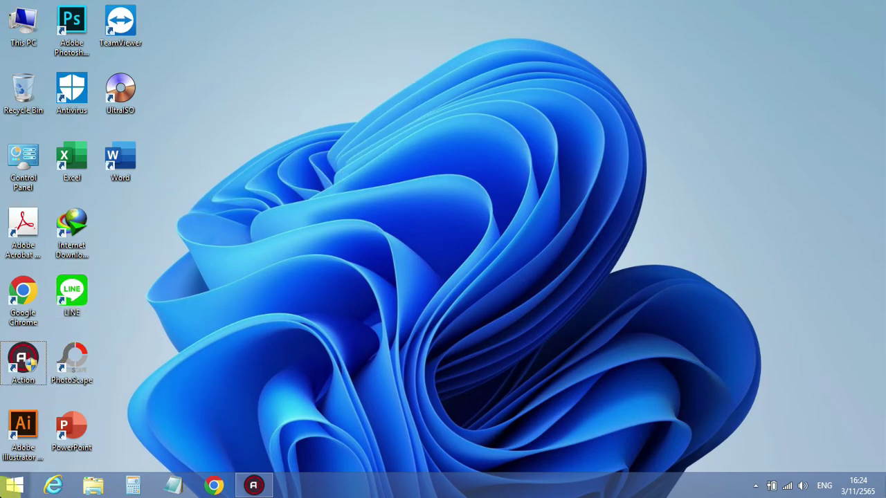
Find the Mouse settings by searching for "mouse" and open the ELAN options for the Elan Smart-Pad device
left_click(14, 485)
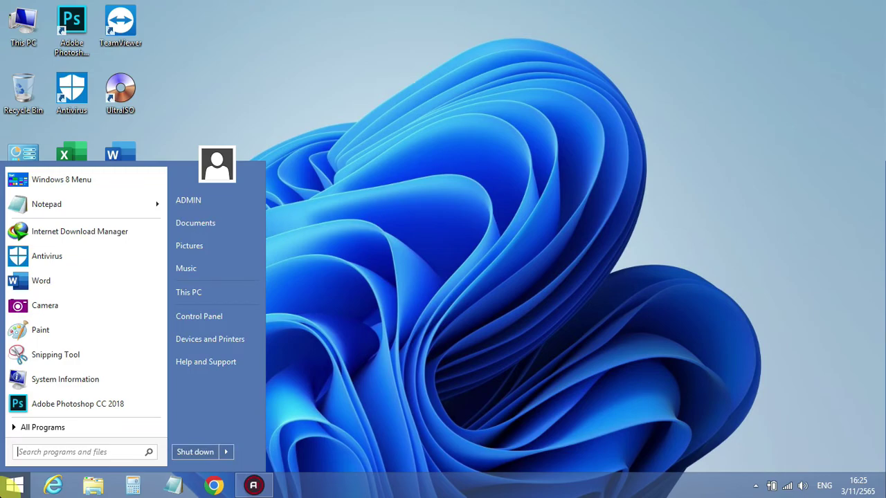
type("mouse")
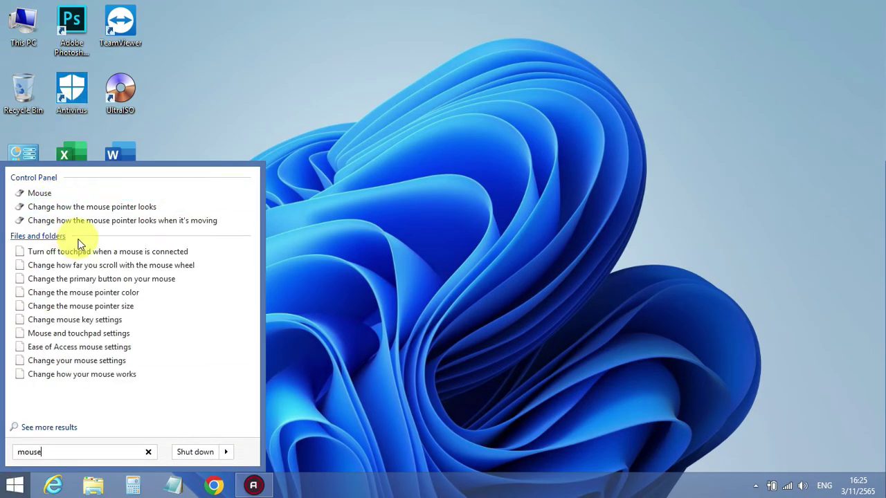
left_click(68, 193)
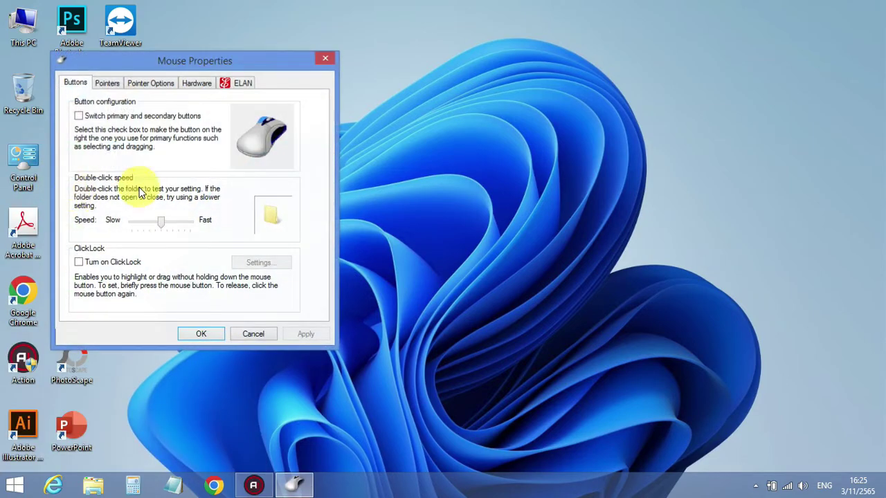
left_click(237, 88)
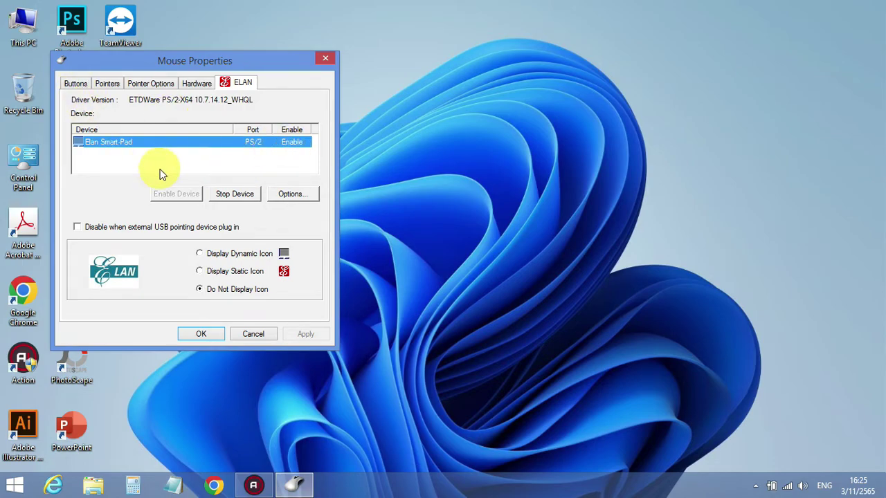
left_click(289, 193)
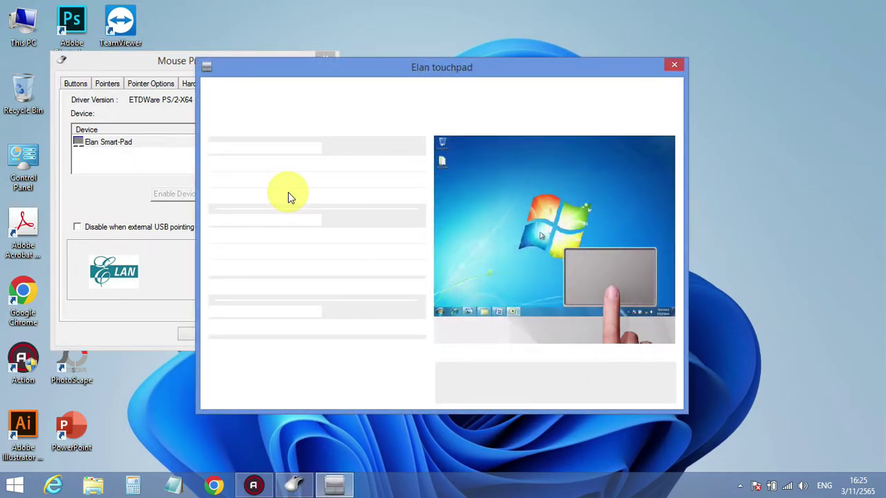
Review the finger gesture options, set the touchpad's Scroll Speed to the Fast end, and close the Elan touchpad and Mouse Properties windows
key("Down")
key("Down")
key("Down")
key("Down")
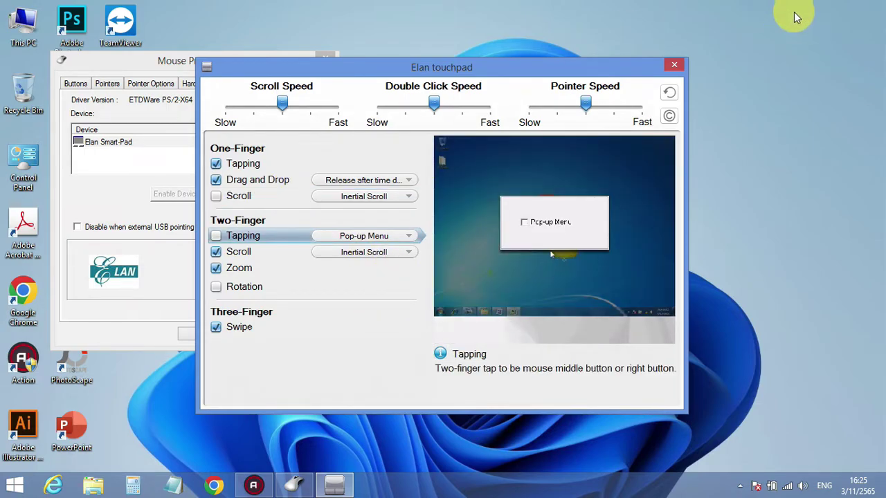
key("Up")
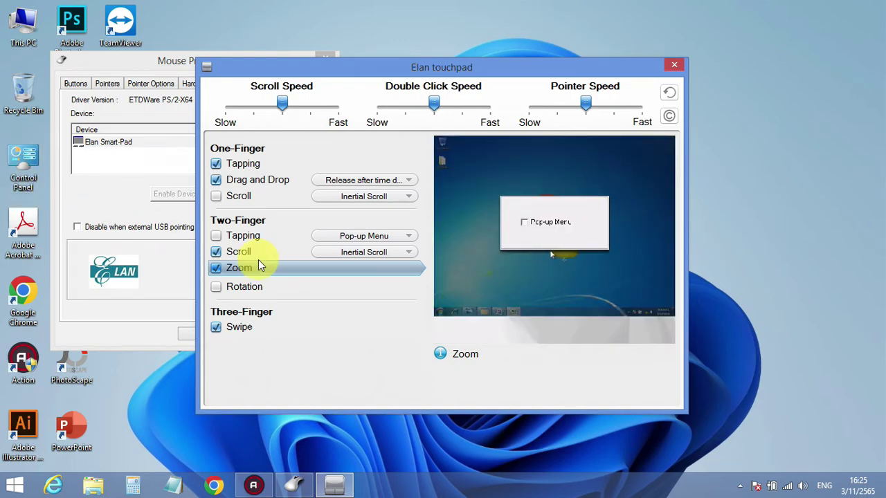
left_click(257, 253)
left_click(391, 289)
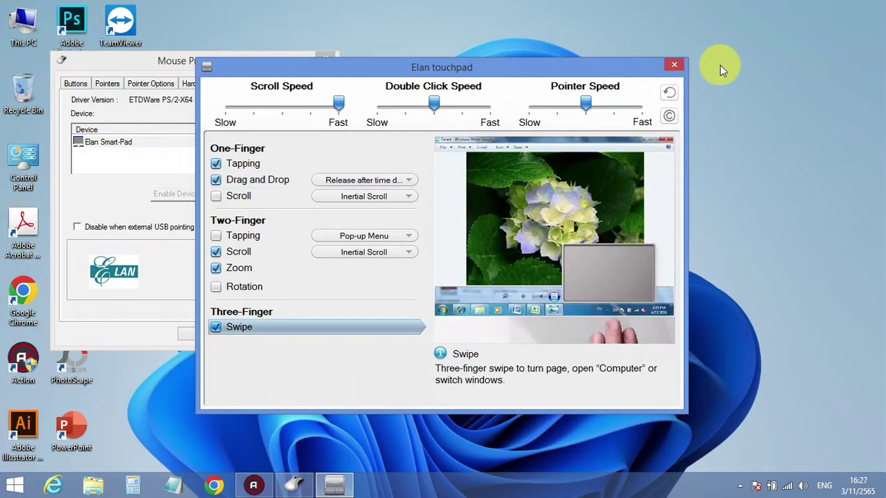
left_click(675, 63)
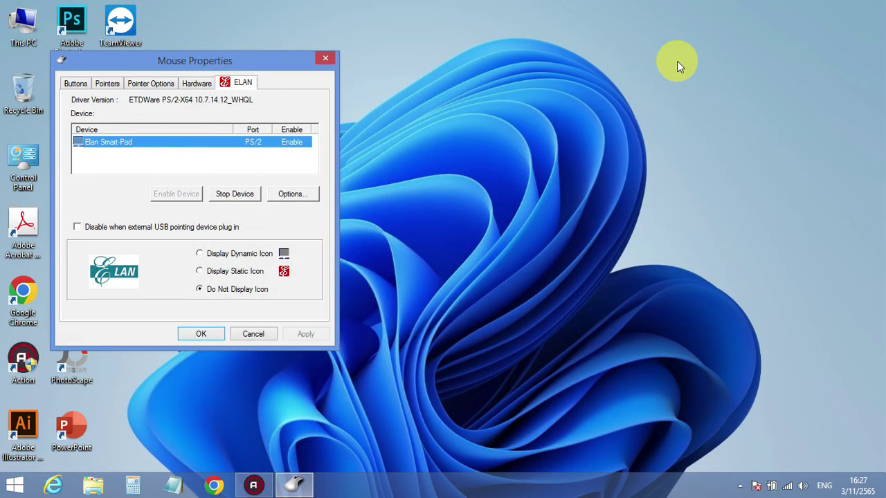
left_click(347, 183)
left_click(327, 61)
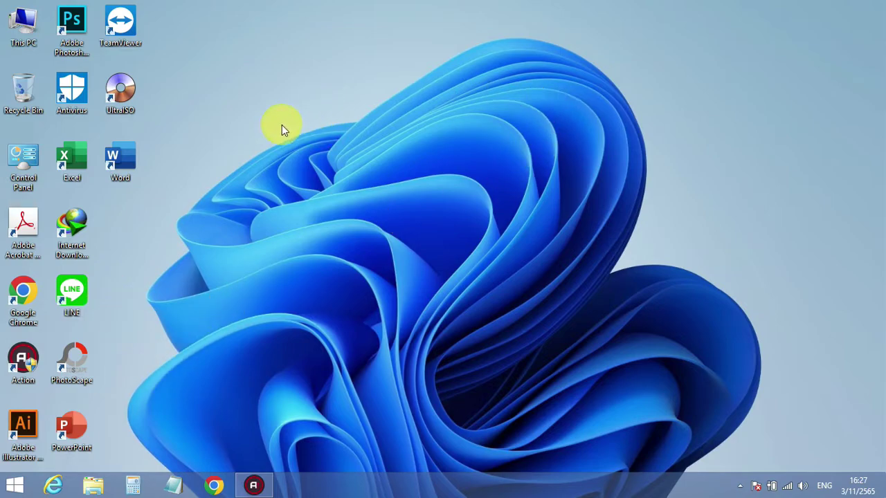
Open the Compressed folder inside Downloads and bring up the available actions for the elan_touchpad_11.7.13.2 archive
double_click(21, 27)
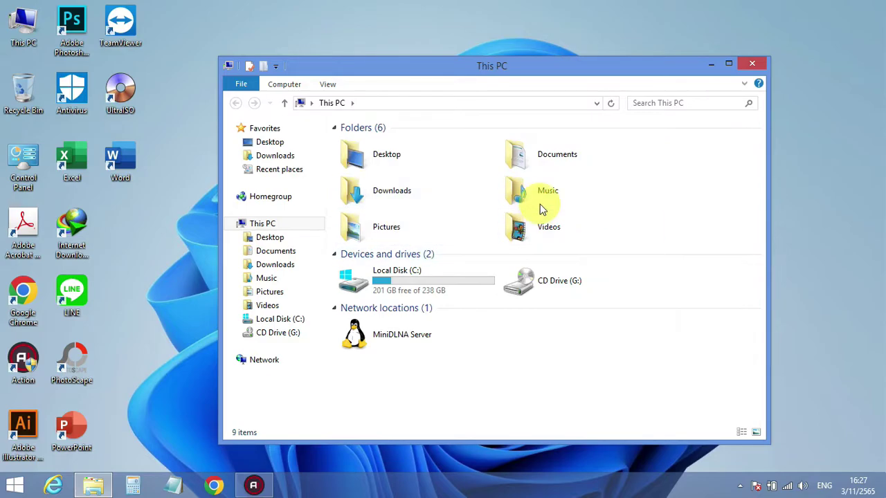
double_click(422, 189)
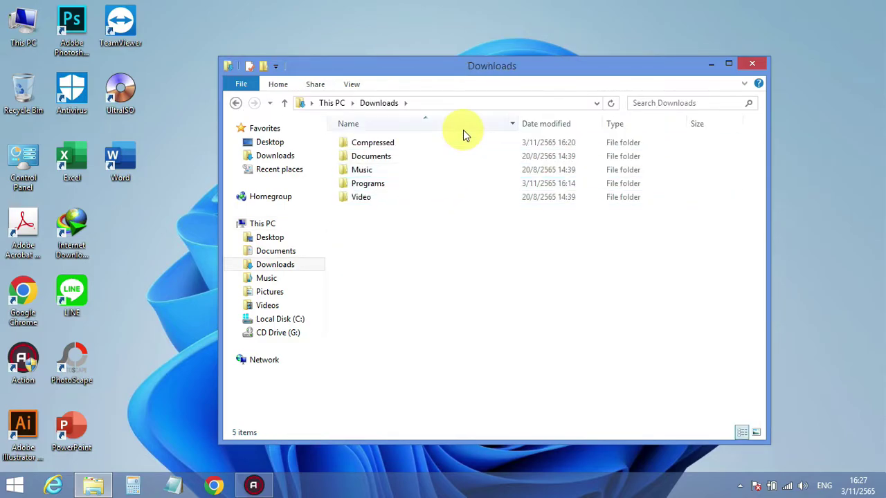
double_click(461, 143)
left_click(460, 159)
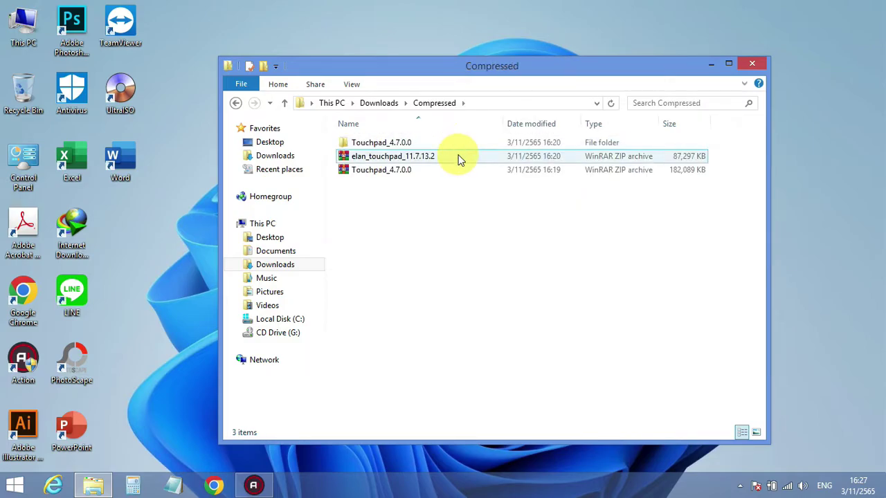
right_click(459, 159)
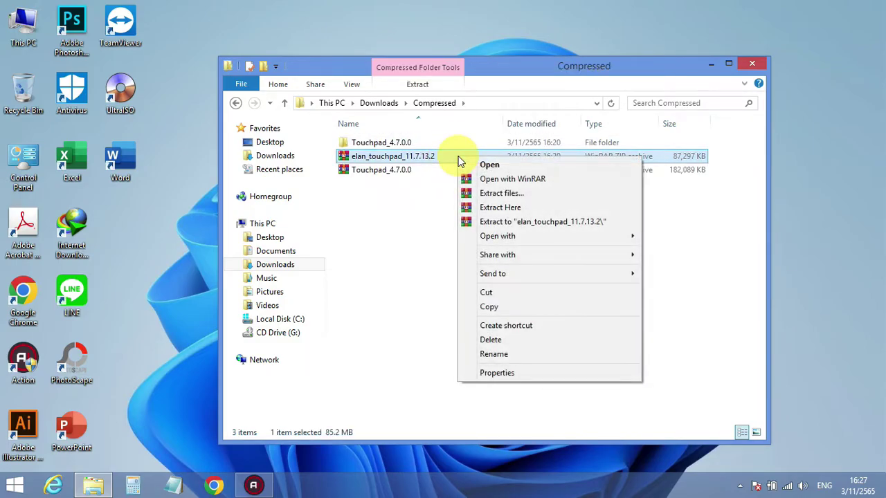